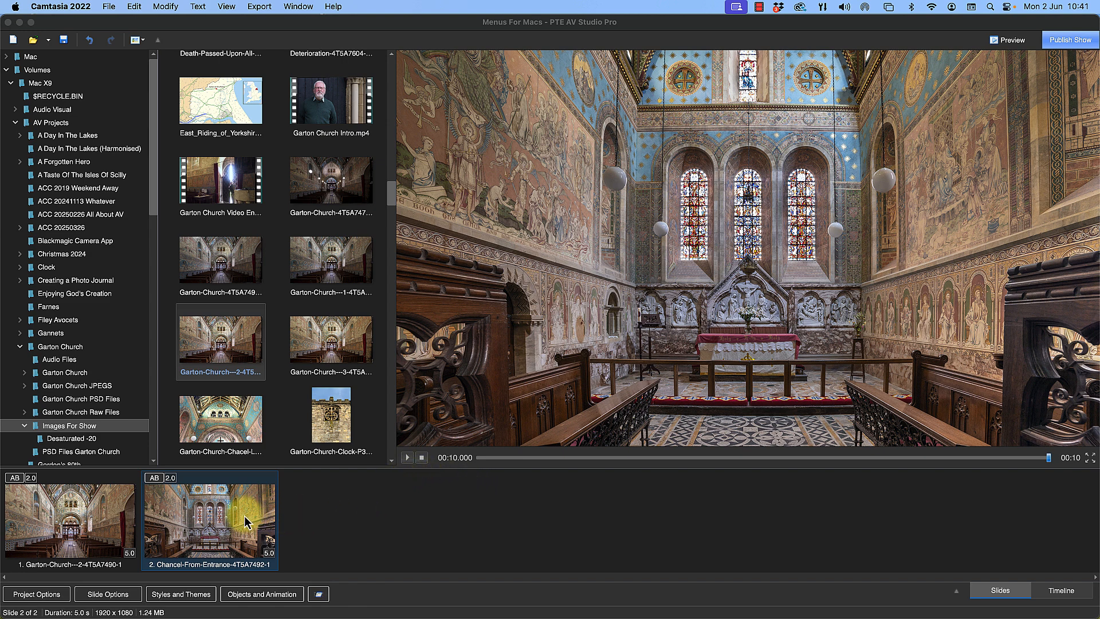
Play back the transition between the two slides and check which transition is assigned to slide 2
{"action": "left_click", "coordinate": [405, 459]}
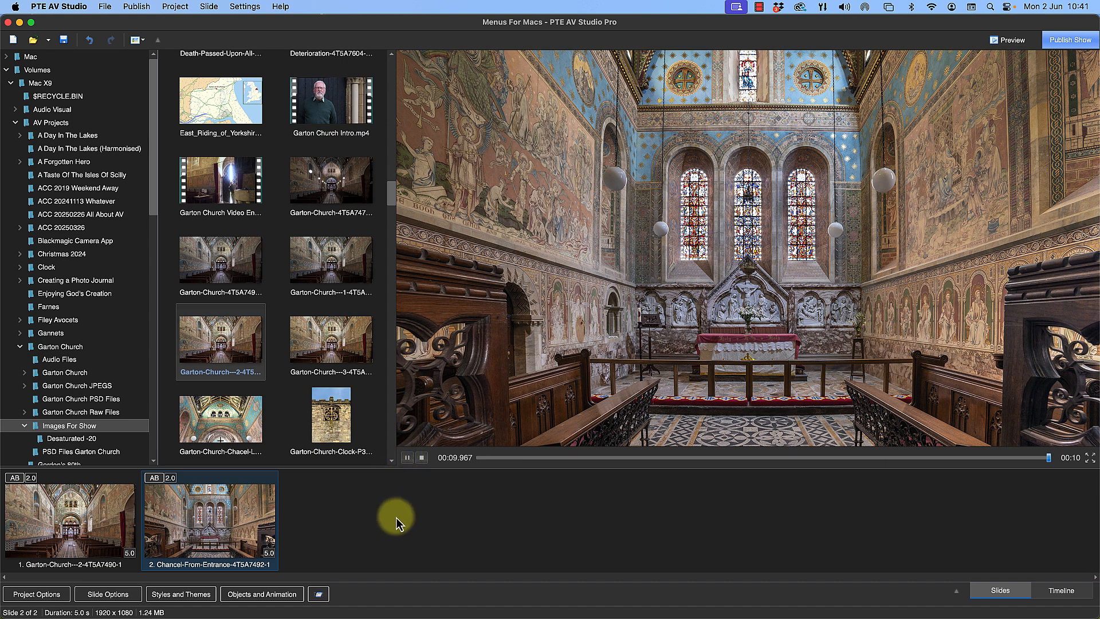
{"action": "left_click", "coordinate": [121, 521]}
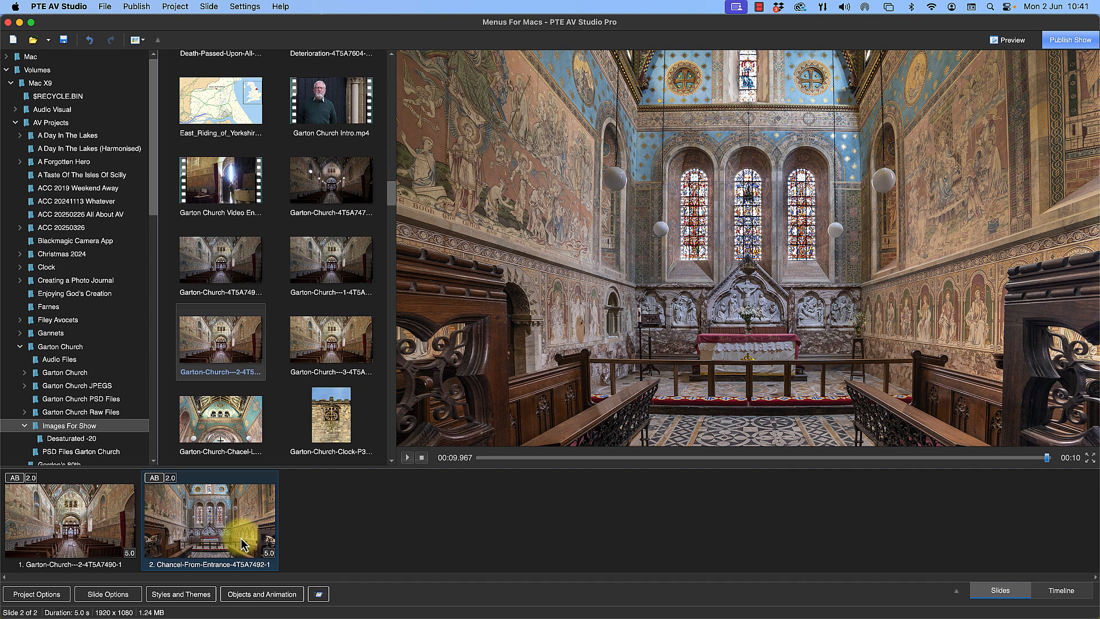
{"action": "left_click", "coordinate": [108, 595]}
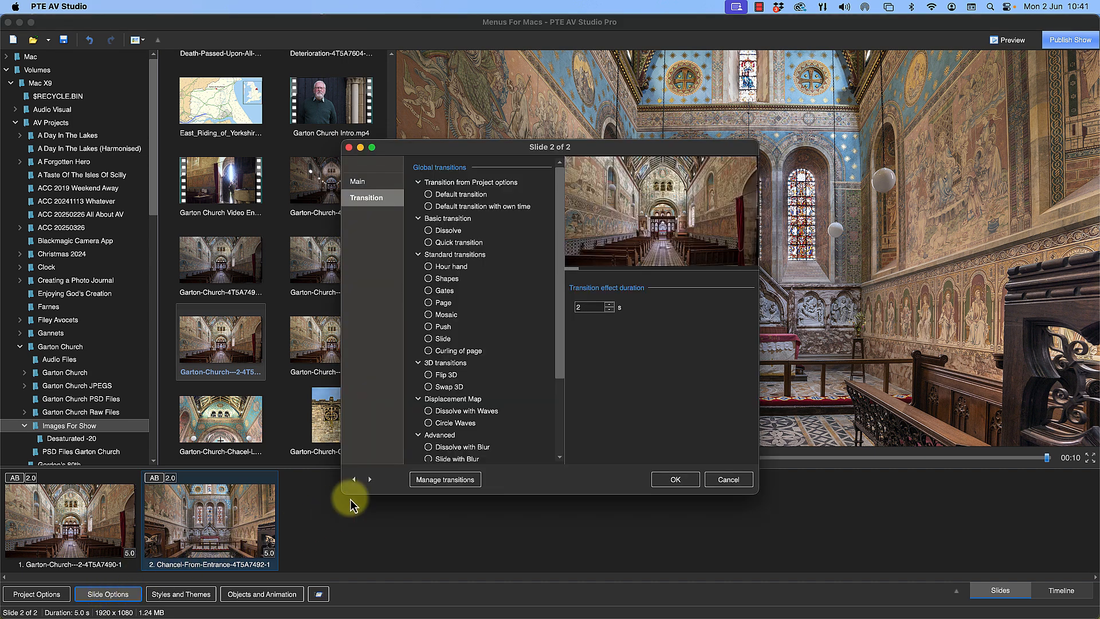
{"action": "left_click_drag", "start_coordinate": [560, 357], "coordinate": [555, 472]}
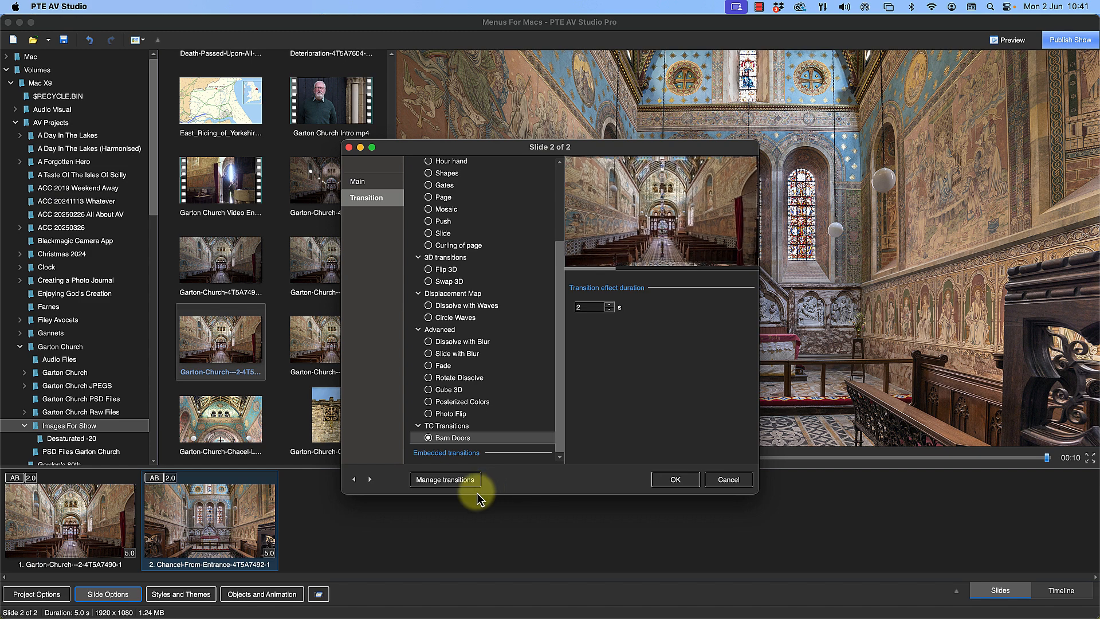
{"action": "left_click", "coordinate": [673, 480]}
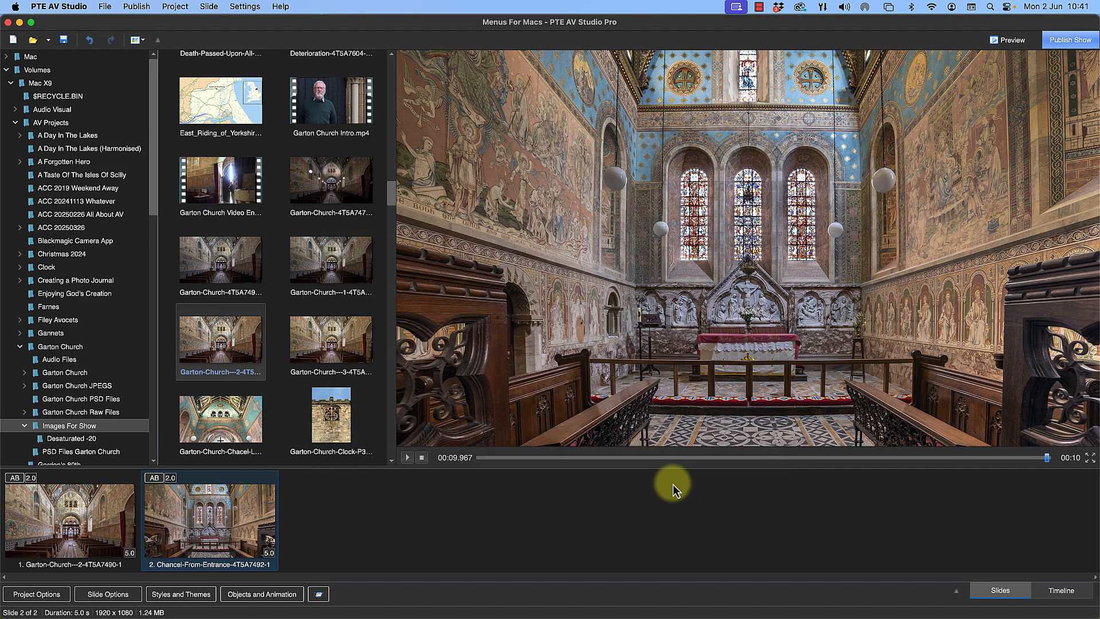
{"action": "right_click", "coordinate": [195, 540]}
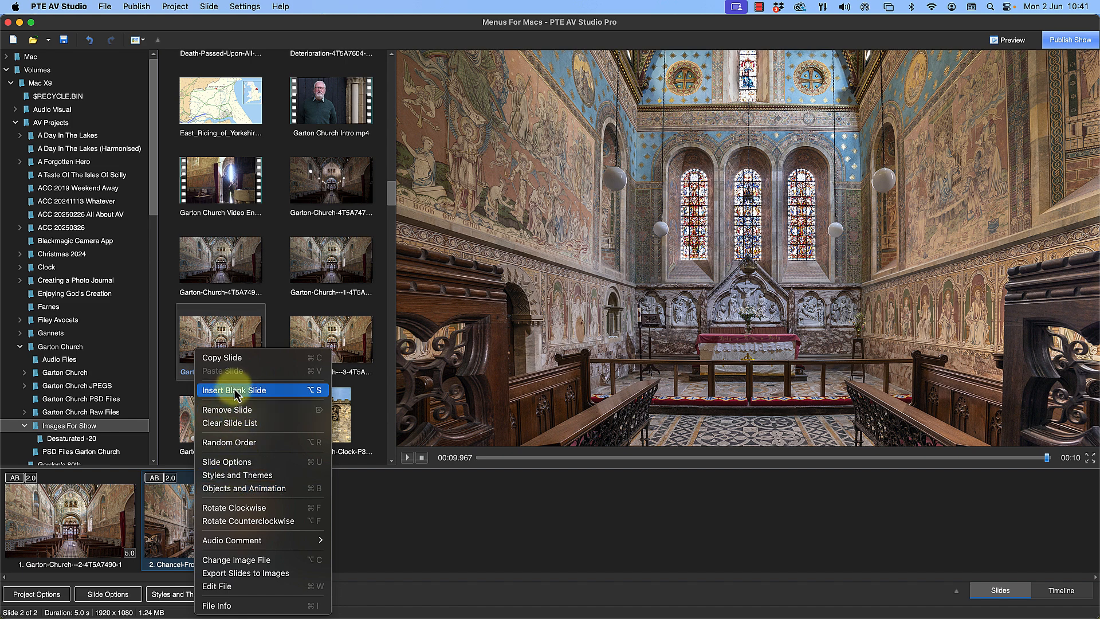
{"action": "left_click", "coordinate": [118, 597]}
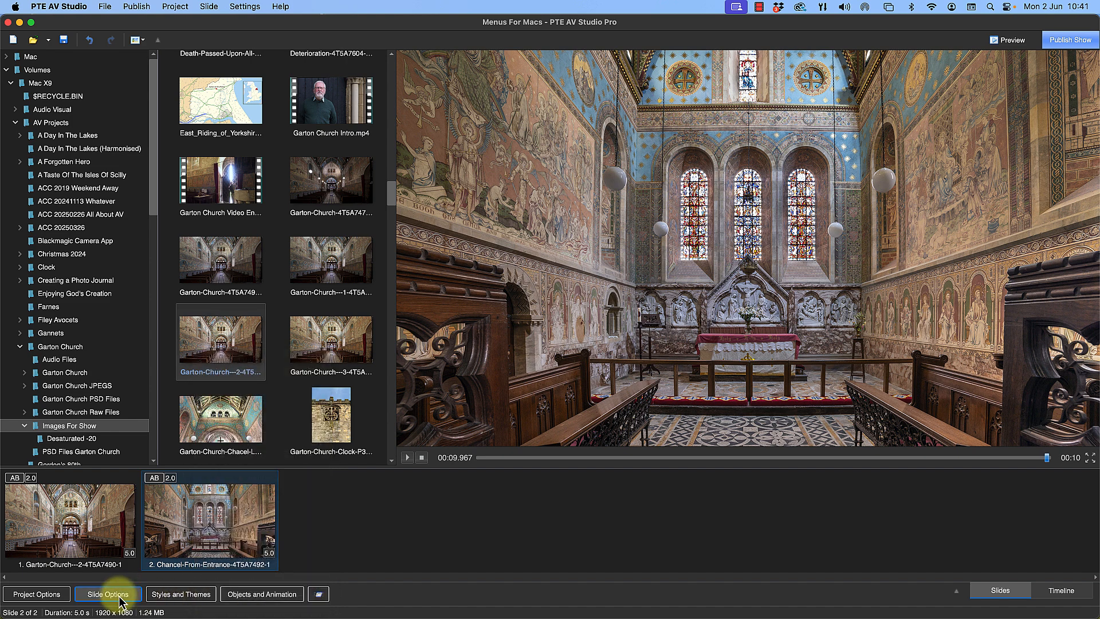
{"action": "left_click", "coordinate": [118, 597]}
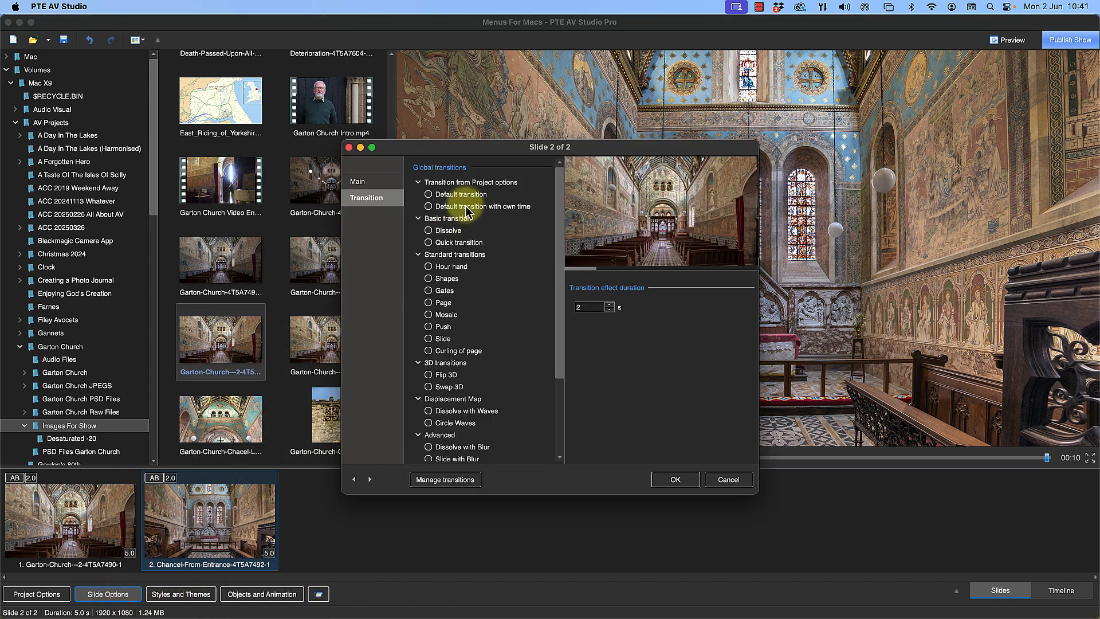
{"action": "left_click", "coordinate": [428, 195]}
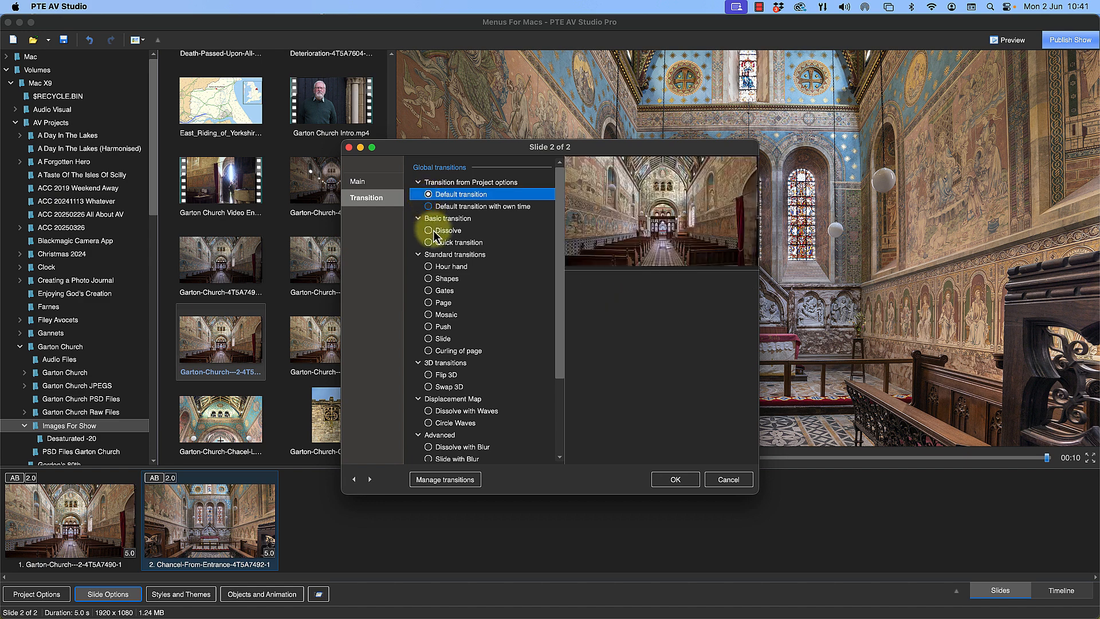
{"action": "left_click", "coordinate": [728, 481]}
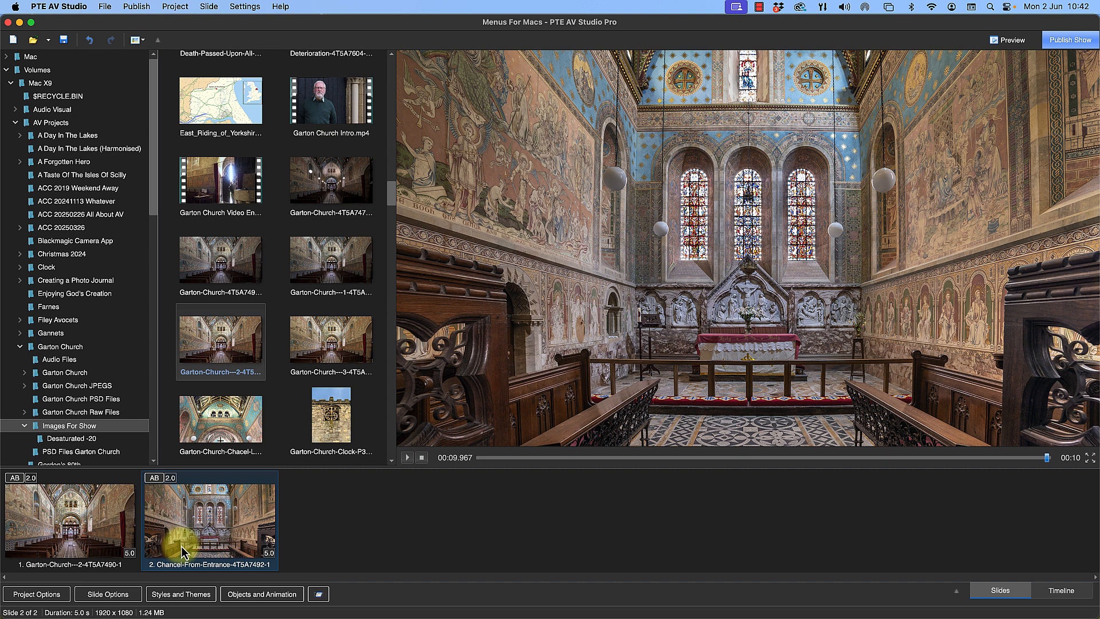
Start a new single-variant transition effect from slide 2's transition options and open it in the transition effect editor
{"action": "left_click", "coordinate": [116, 595]}
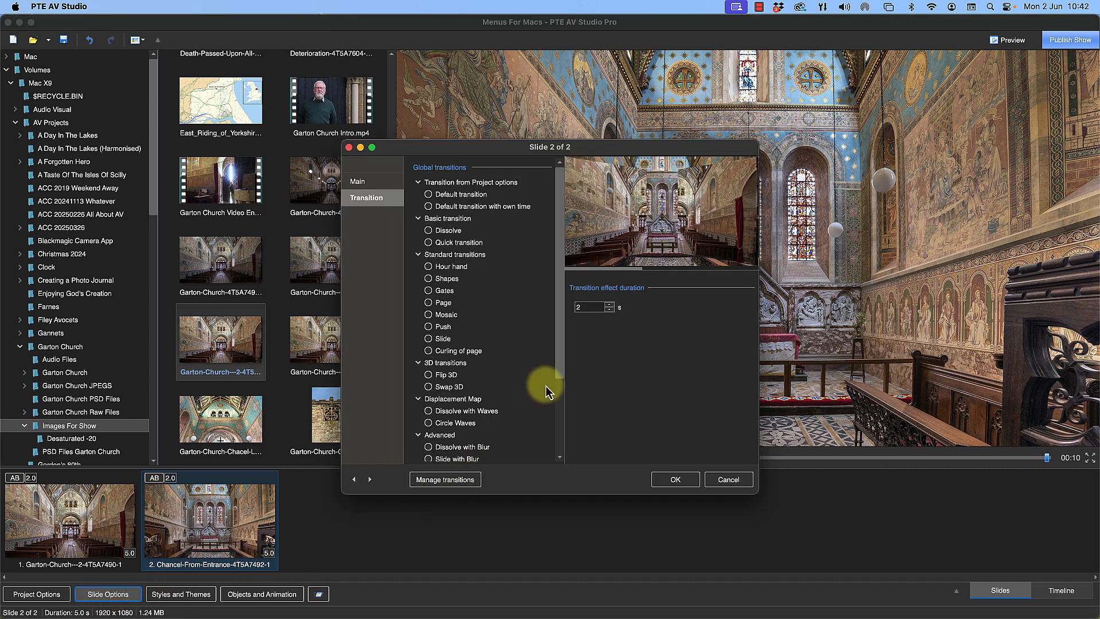
{"action": "left_click_drag", "start_coordinate": [559, 375], "coordinate": [544, 476]}
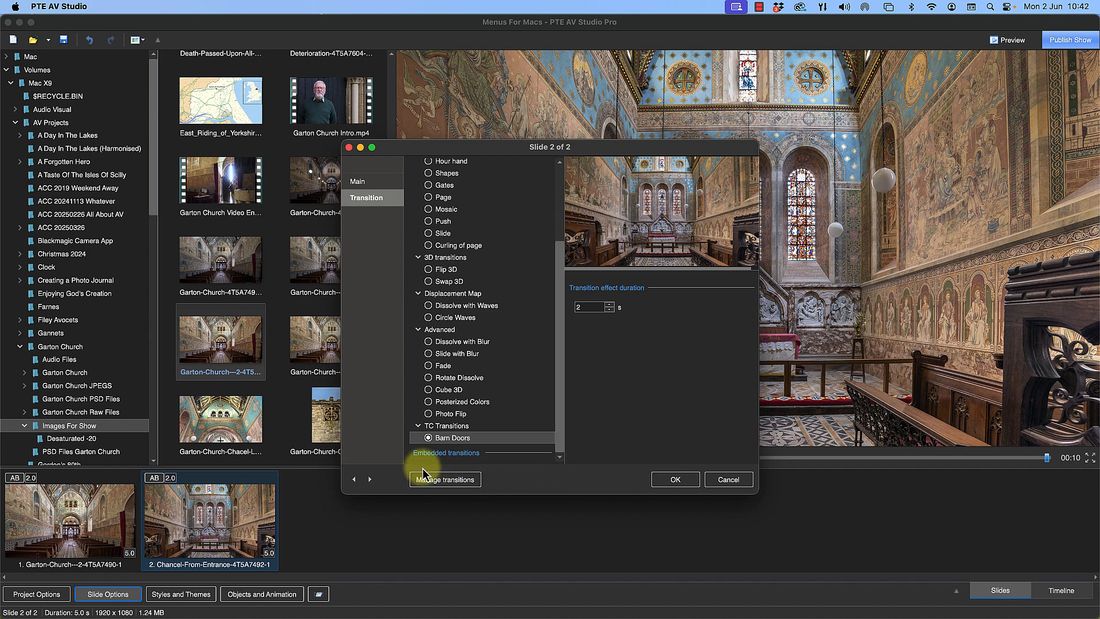
{"action": "left_click", "coordinate": [431, 437]}
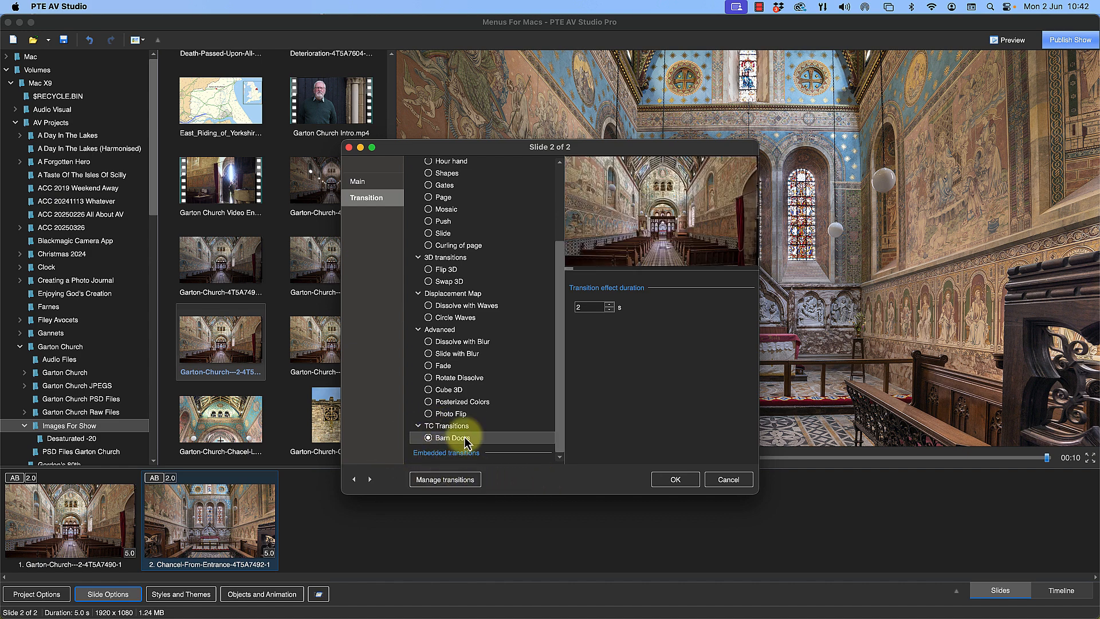
{"action": "scroll", "coordinate": [455, 401], "scroll_direction": "up", "scroll_amount": 3}
{"action": "scroll", "coordinate": [455, 370], "scroll_direction": "up", "scroll_amount": 5}
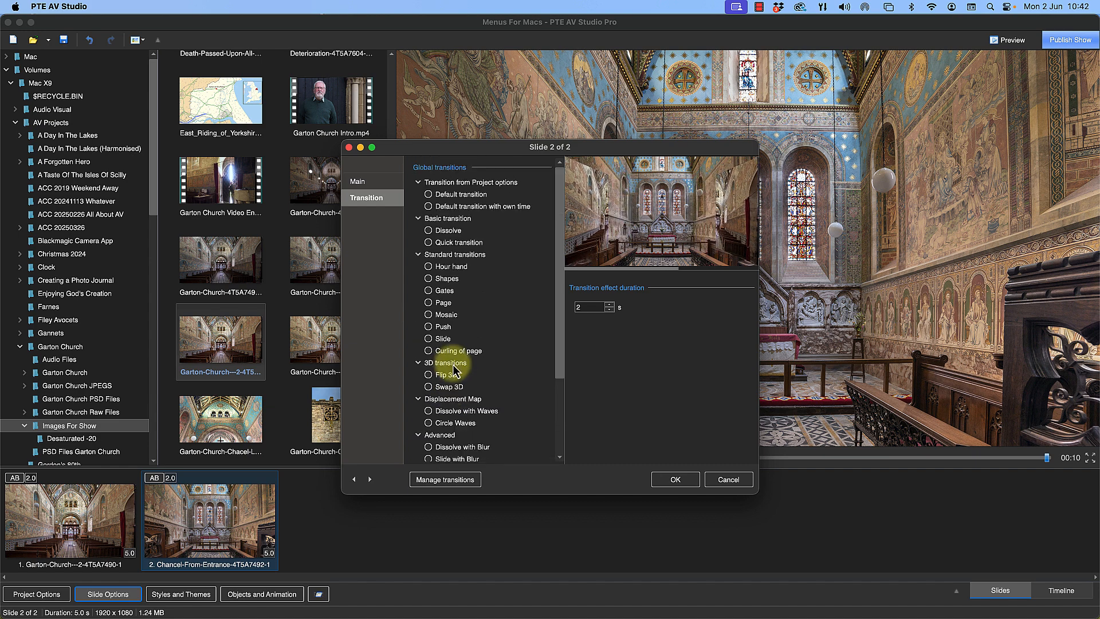
{"action": "scroll", "coordinate": [453, 365], "scroll_direction": "down", "scroll_amount": 1}
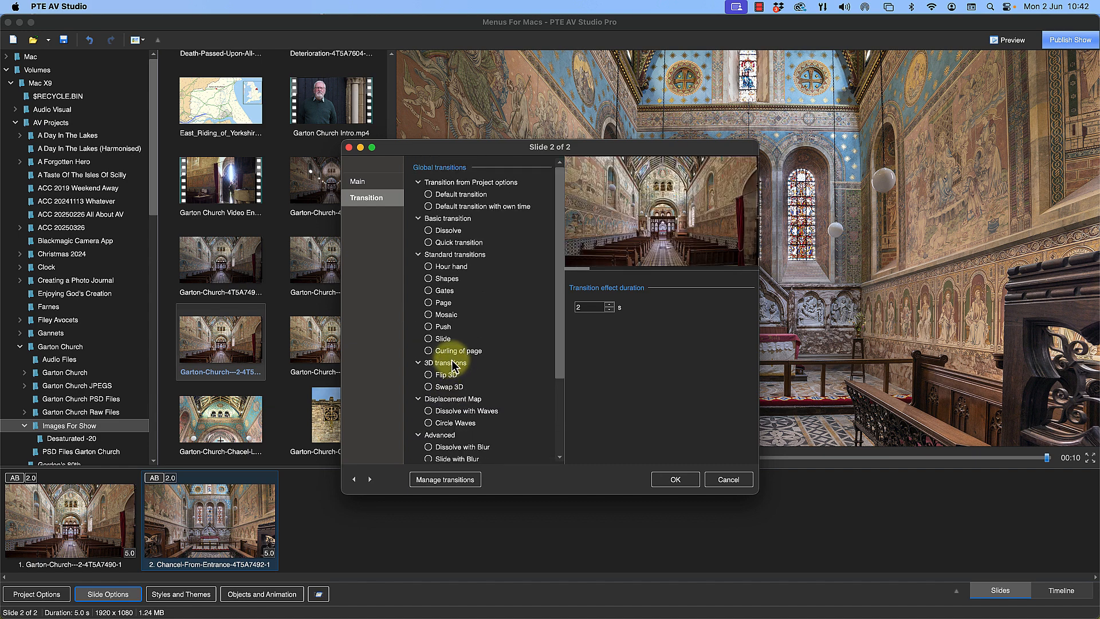
{"action": "scroll", "coordinate": [452, 364], "scroll_direction": "down", "scroll_amount": 6}
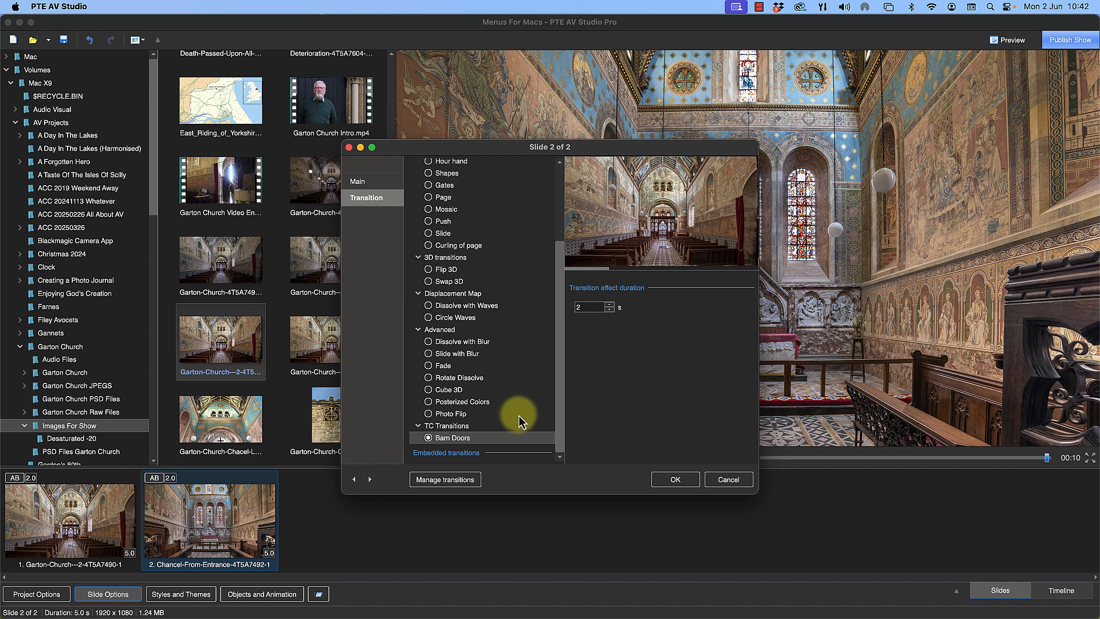
{"action": "left_click", "coordinate": [445, 481]}
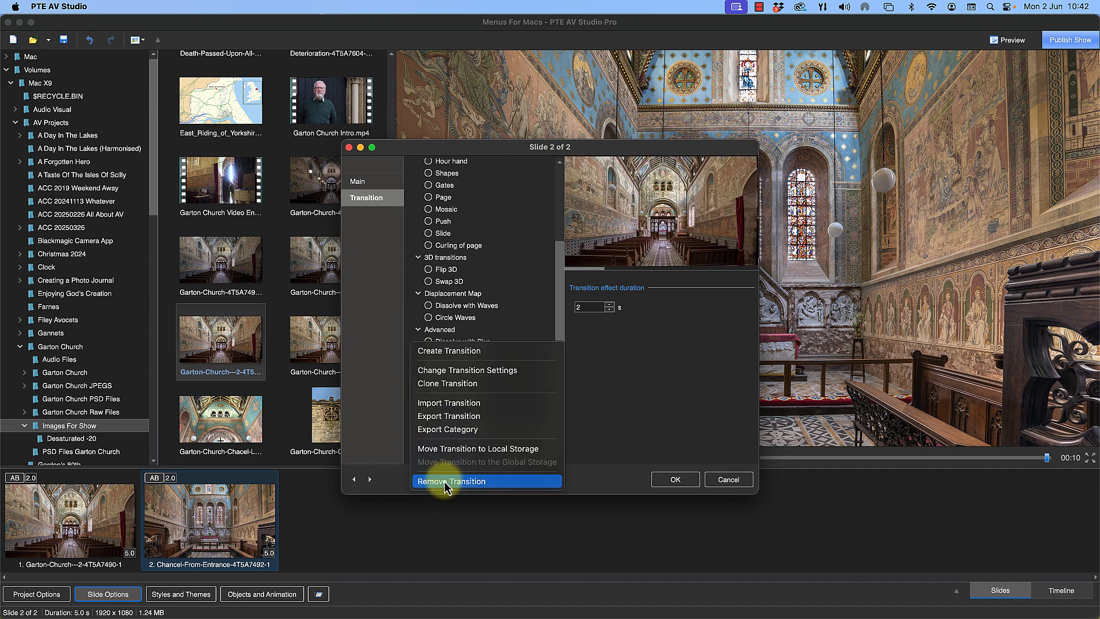
{"action": "left_click", "coordinate": [448, 352]}
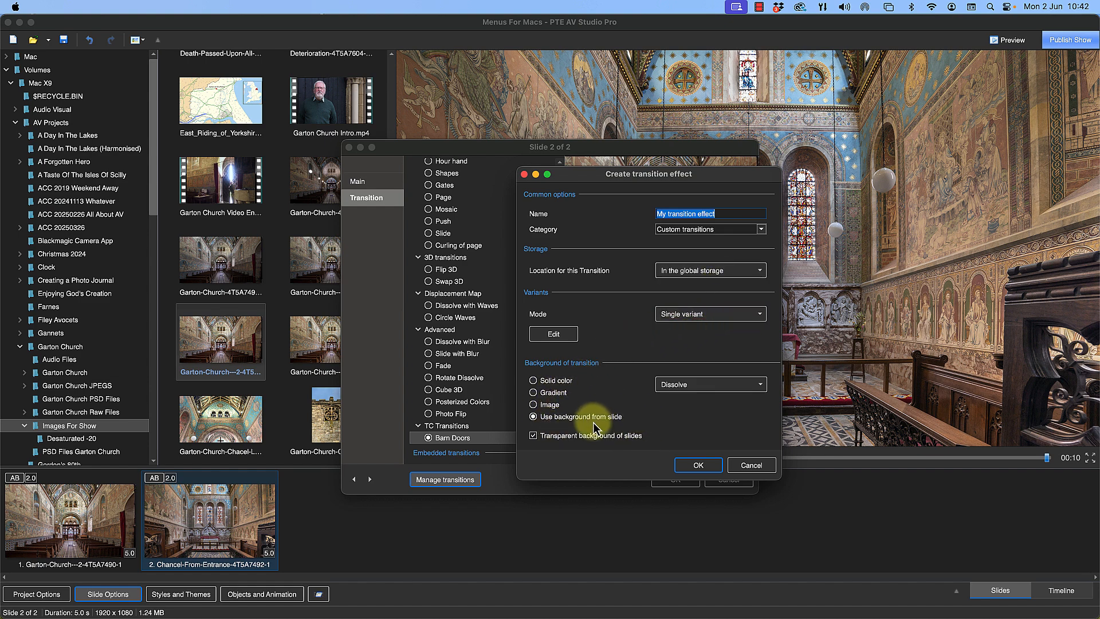
{"action": "left_click", "coordinate": [558, 338]}
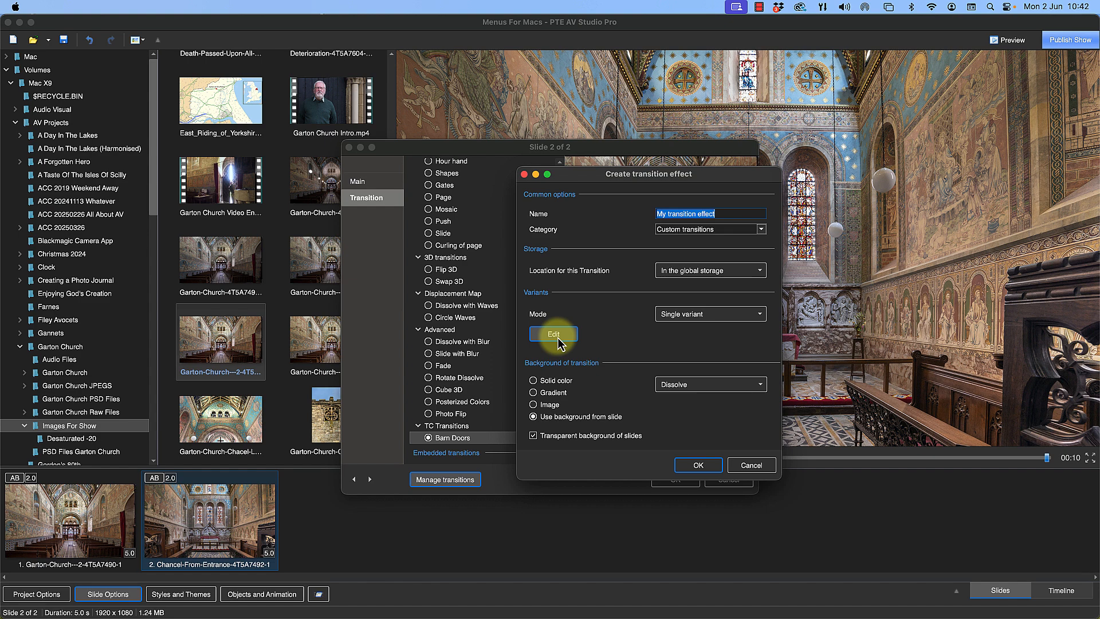
{"action": "left_click", "coordinate": [558, 338]}
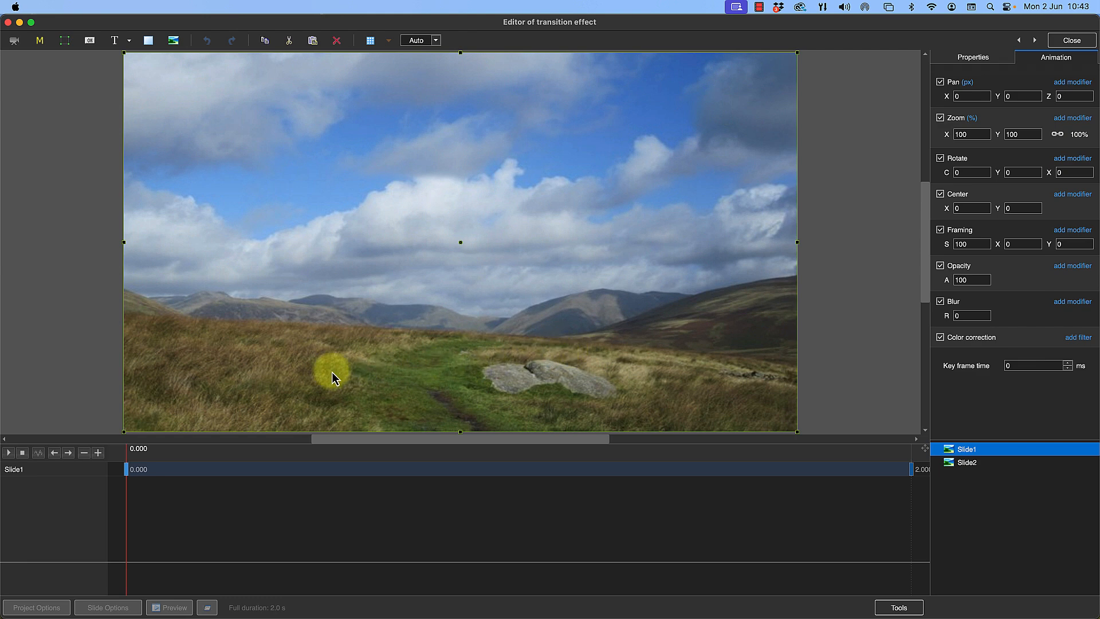
Play the initial transition animation once, rewind it, and delete Slide1's key frame at 2000 ms
{"action": "left_click", "coordinate": [10, 457]}
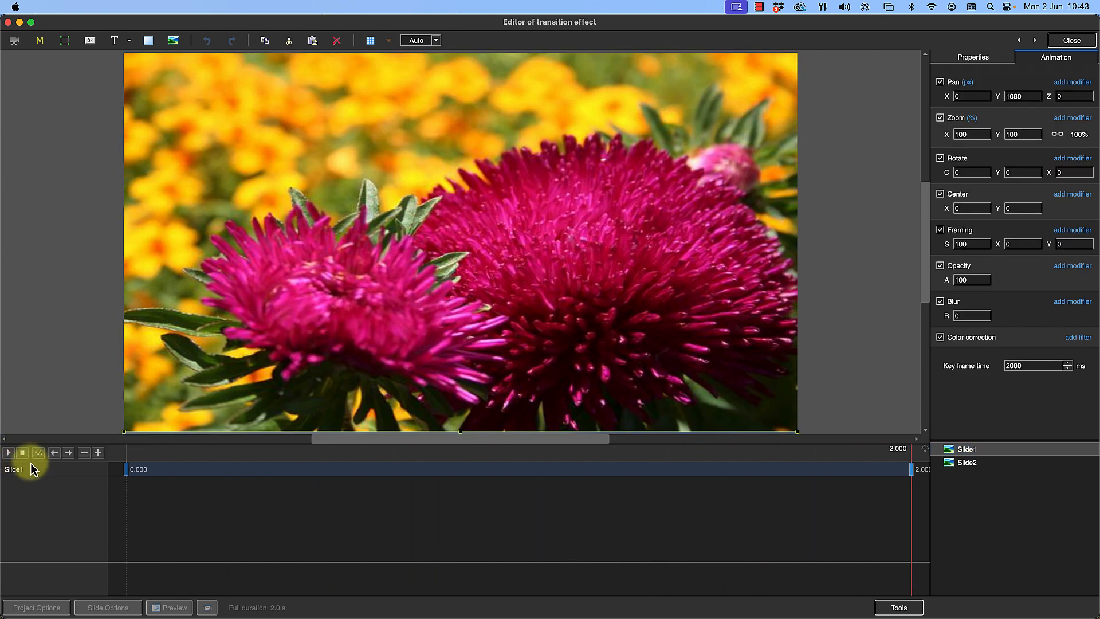
{"action": "left_click", "coordinate": [23, 454]}
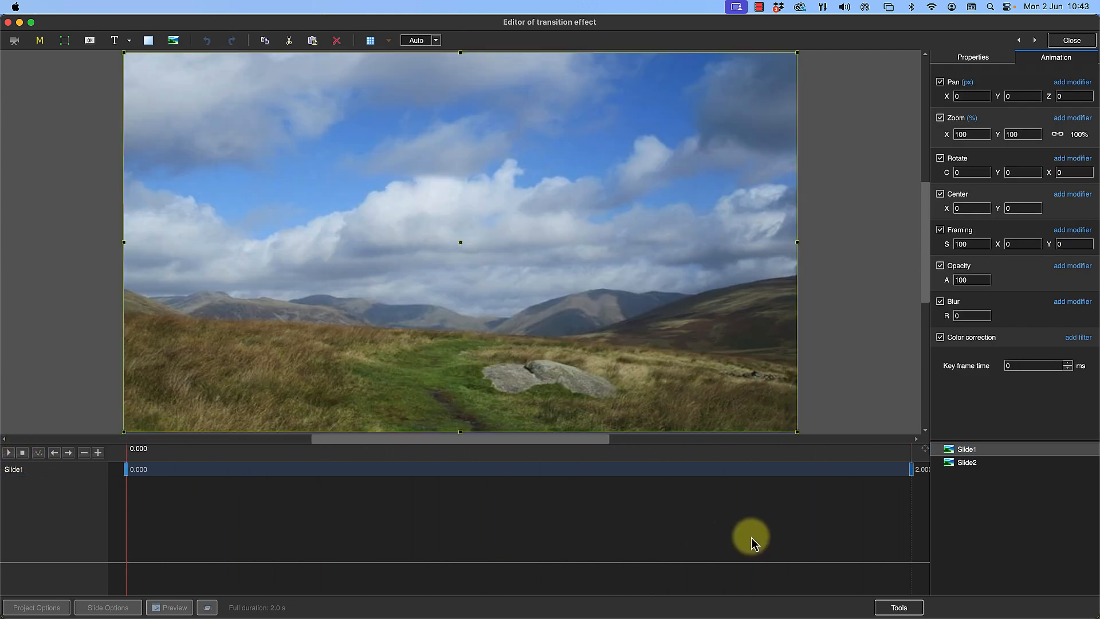
{"action": "left_click", "coordinate": [911, 469]}
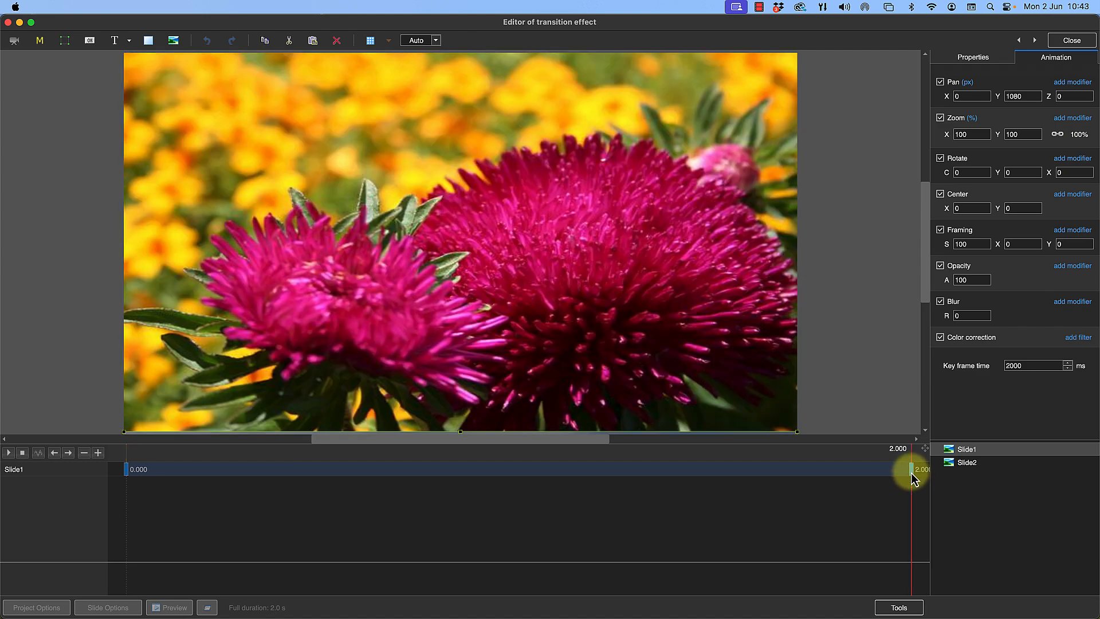
{"action": "right_click", "coordinate": [912, 475]}
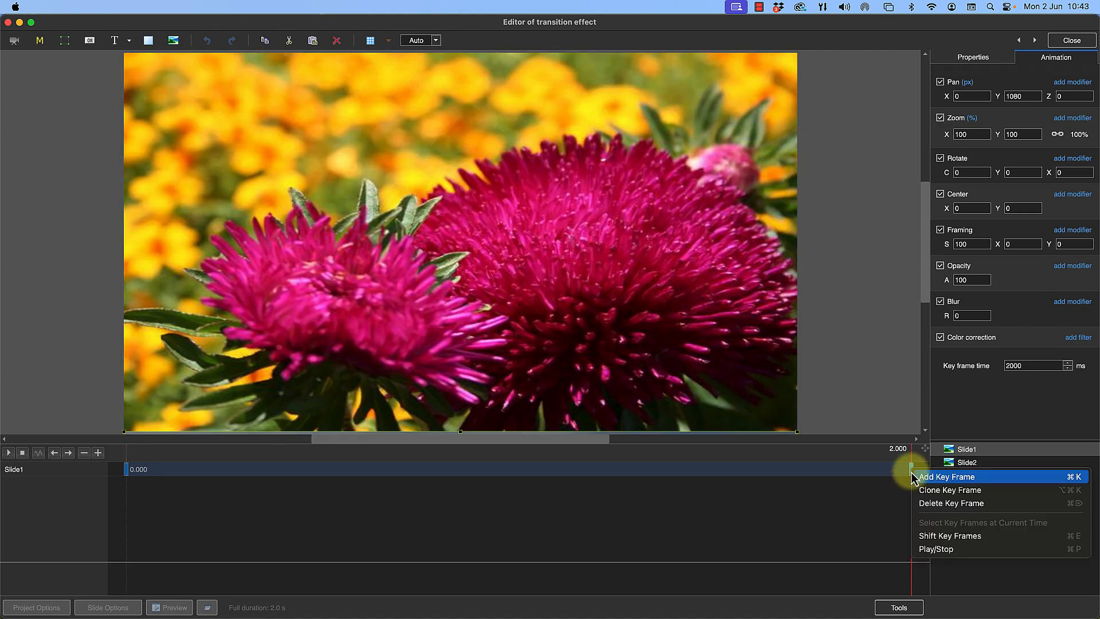
{"action": "left_click", "coordinate": [936, 504]}
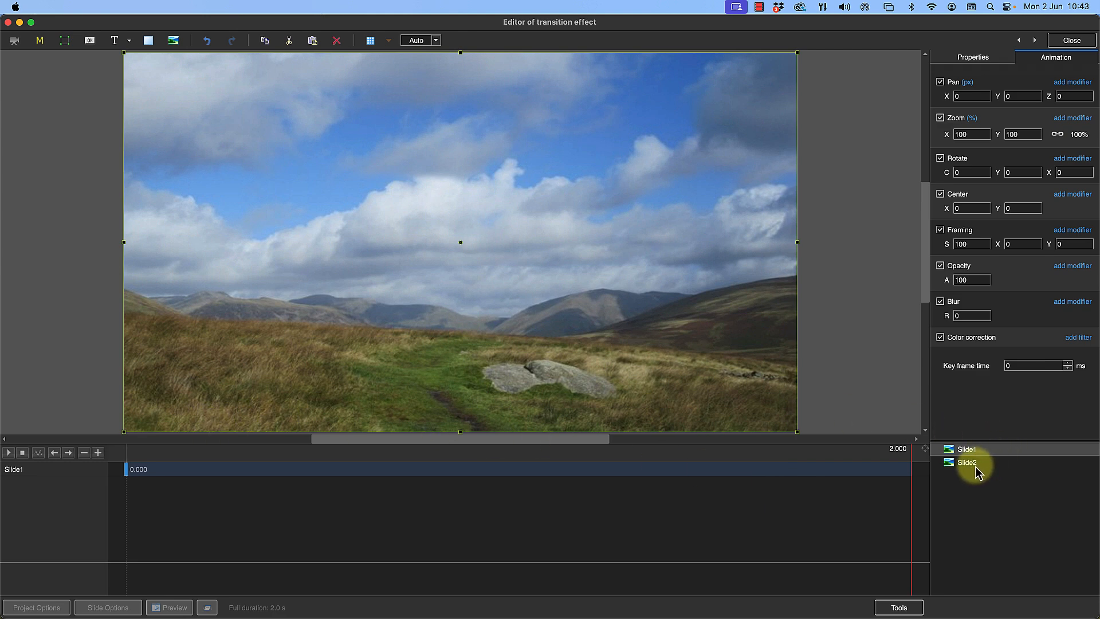
Duplicate Slide1 and move the nested copy out to the top level of the object list, above Slide2
{"action": "left_click", "coordinate": [949, 452]}
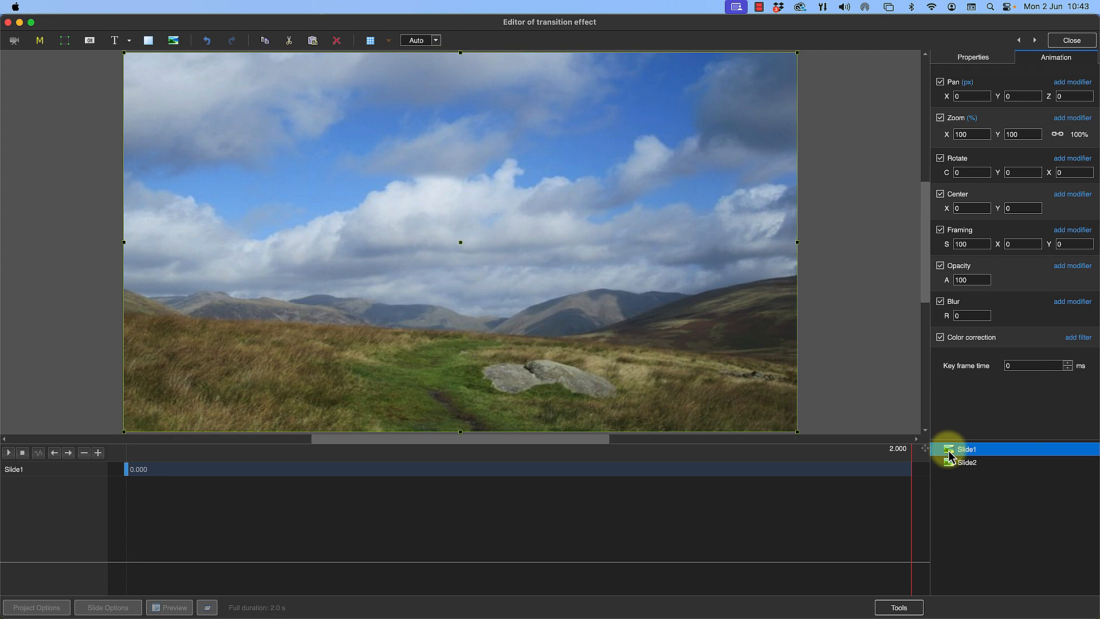
{"action": "left_click", "coordinate": [949, 453]}
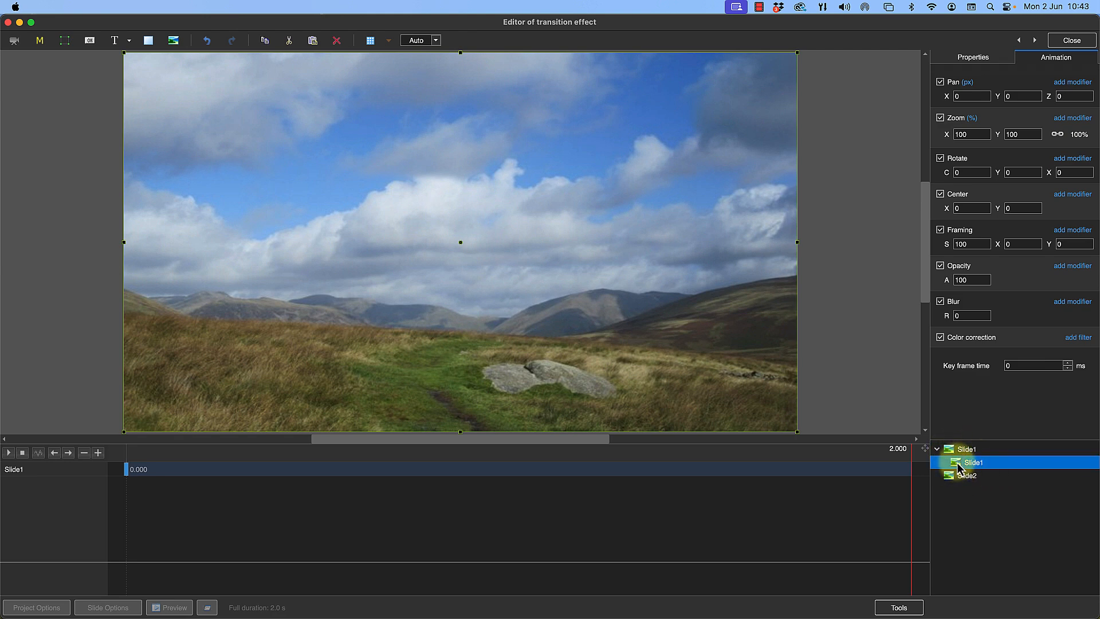
{"action": "mouse_move", "coordinate": [955, 463]}
{"action": "left_mouse_down"}
{"action": "mouse_move", "coordinate": [945, 495]}
{"action": "mouse_move", "coordinate": [944, 469]}
{"action": "left_mouse_up"}
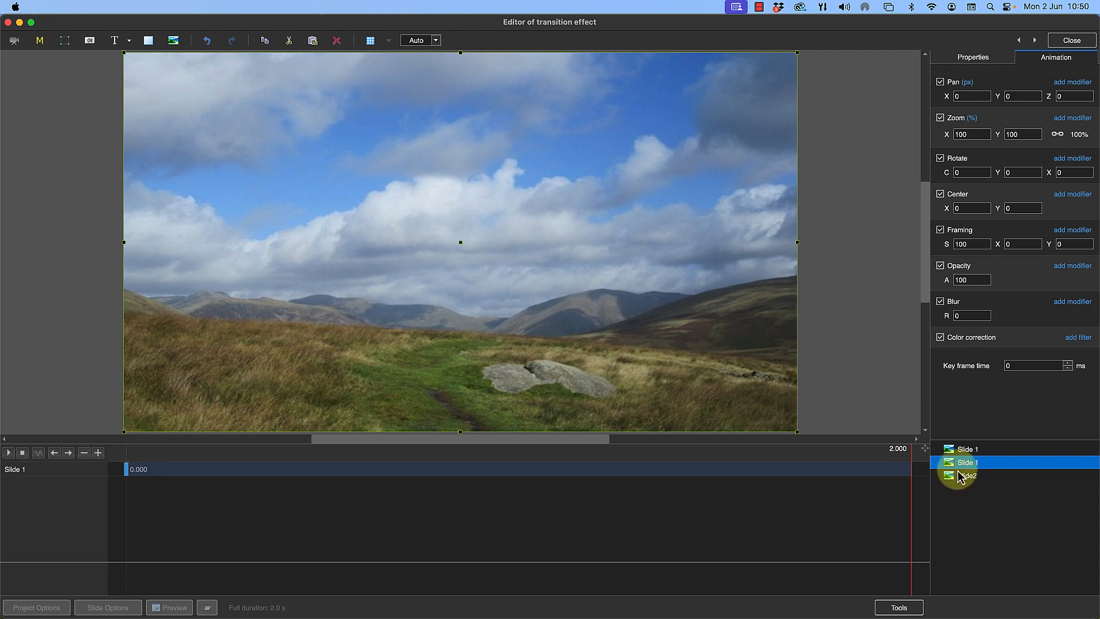
Rename the upper Slide 1 object as Left Door and the lower one as Right Door
{"action": "left_click", "coordinate": [966, 449]}
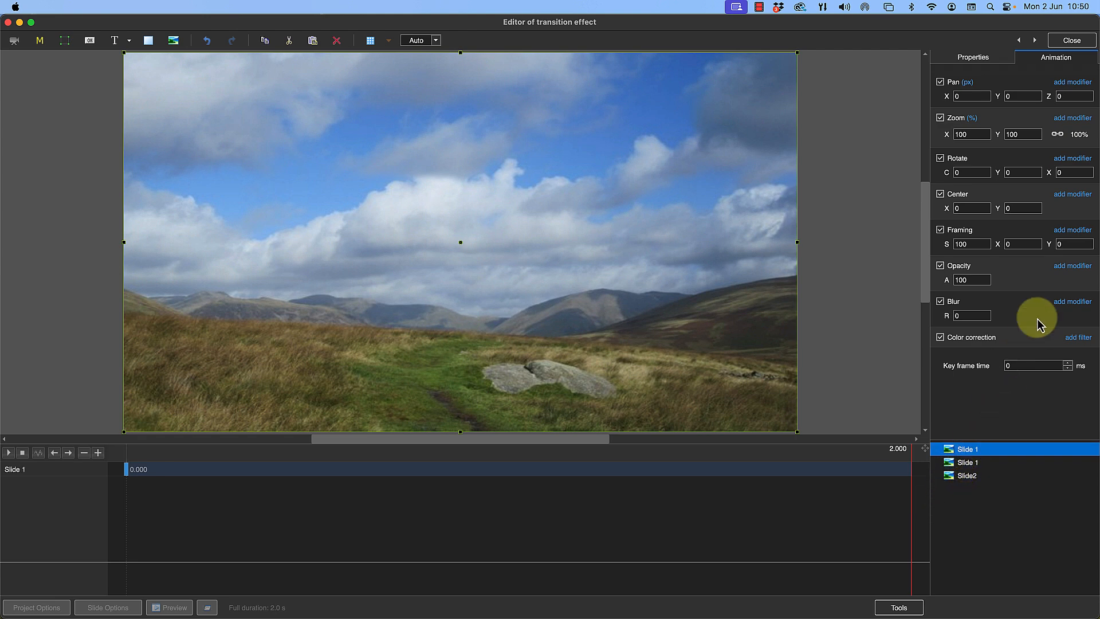
{"action": "left_click", "coordinate": [1005, 58]}
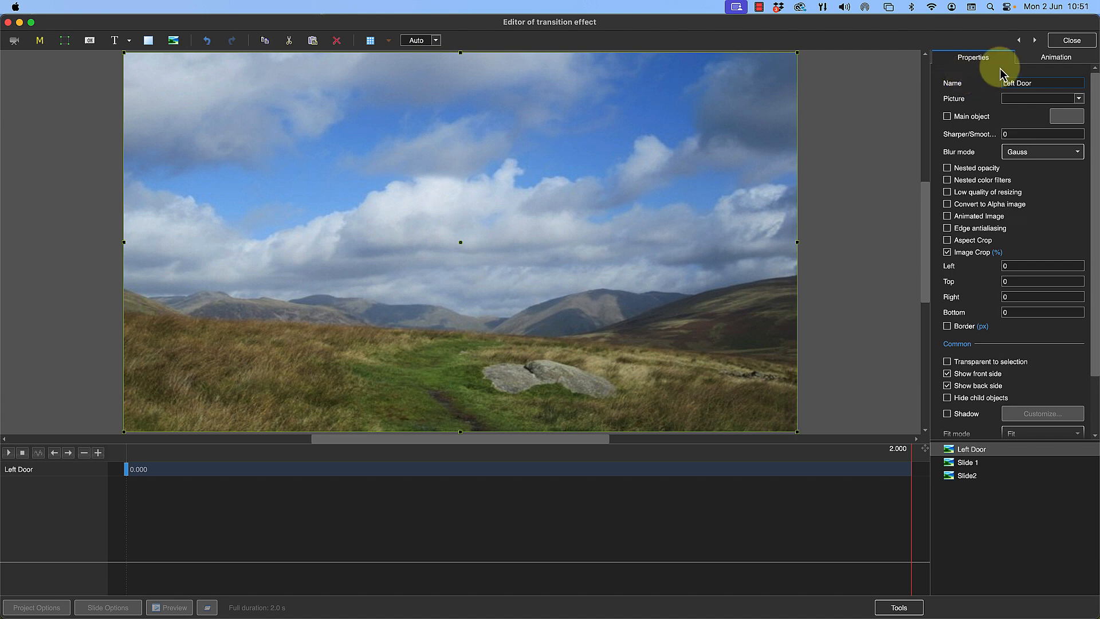
{"action": "left_click", "coordinate": [963, 464]}
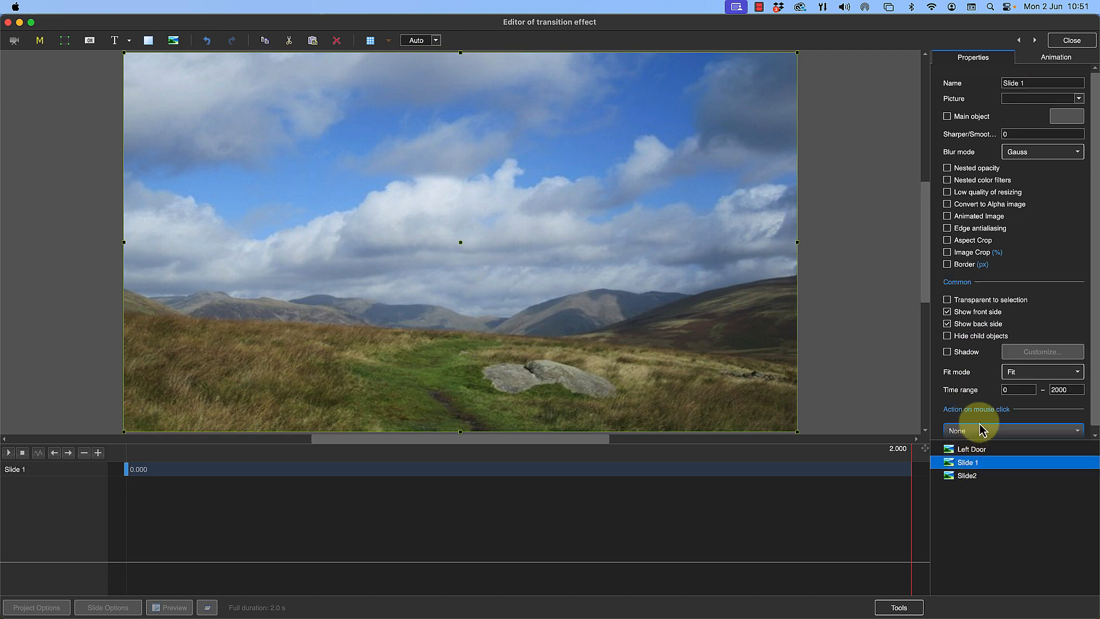
{"action": "left_click_drag", "start_coordinate": [1042, 82], "coordinate": [1000, 87]}
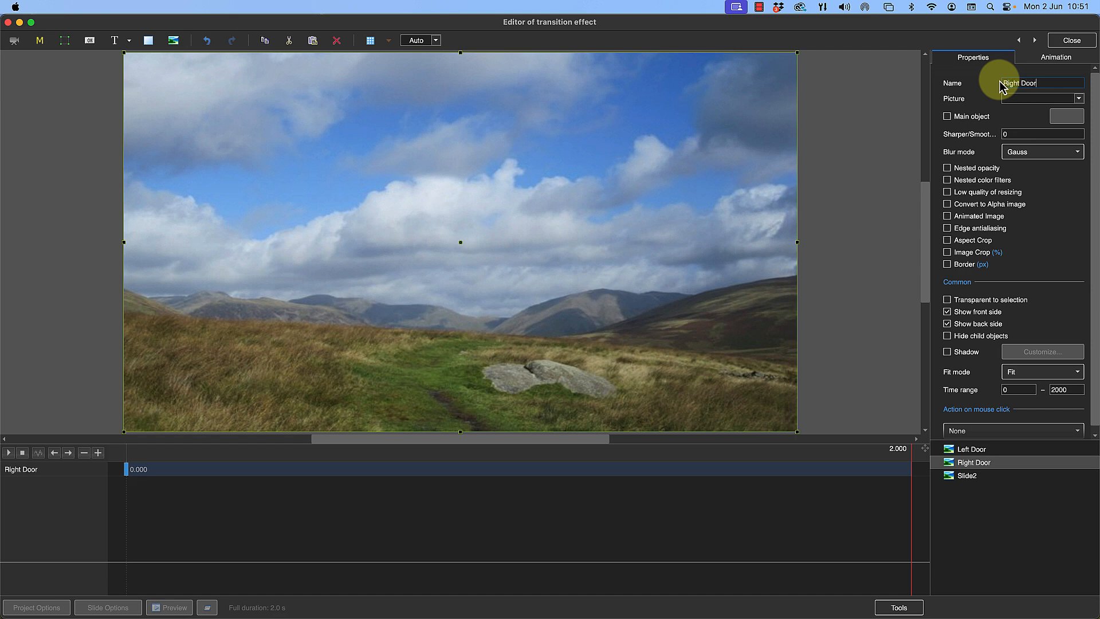
Enable Image Crop on the Left Door object and crop 50% from its right side
{"action": "left_click", "coordinate": [975, 449]}
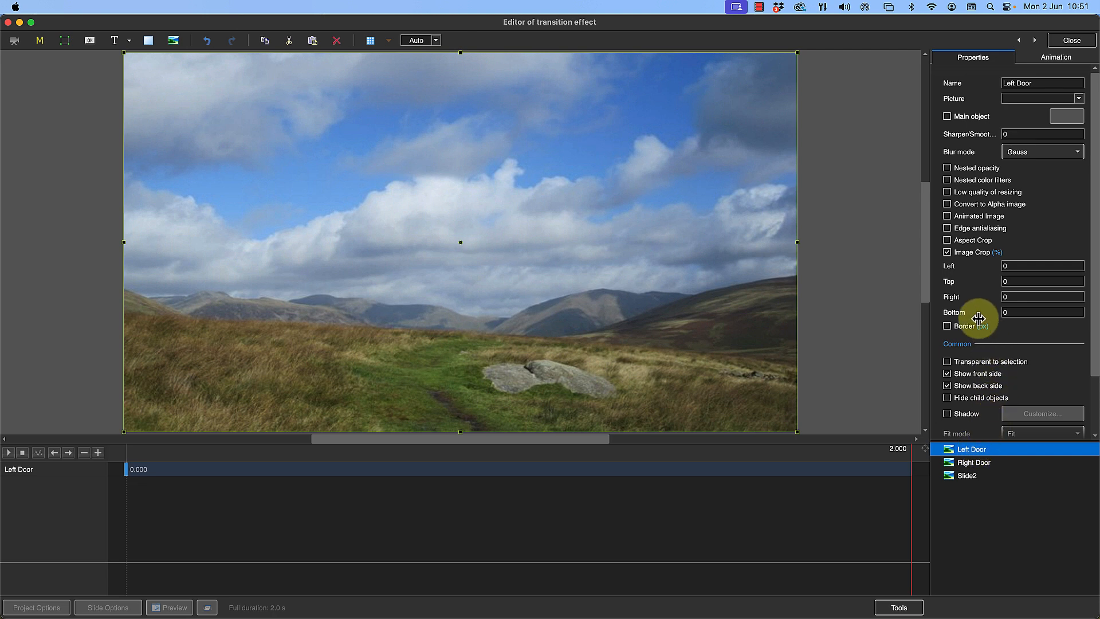
{"action": "left_click", "coordinate": [946, 253]}
{"action": "left_click", "coordinate": [947, 254]}
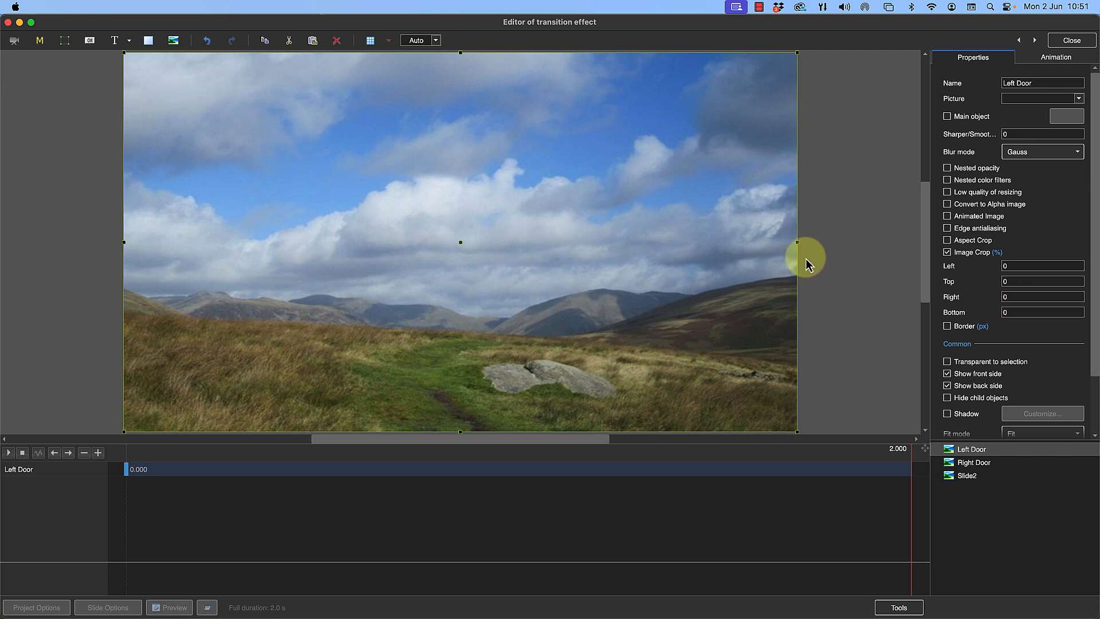
{"action": "left_click", "coordinate": [1009, 298]}
{"action": "double_click", "coordinate": [1009, 297]}
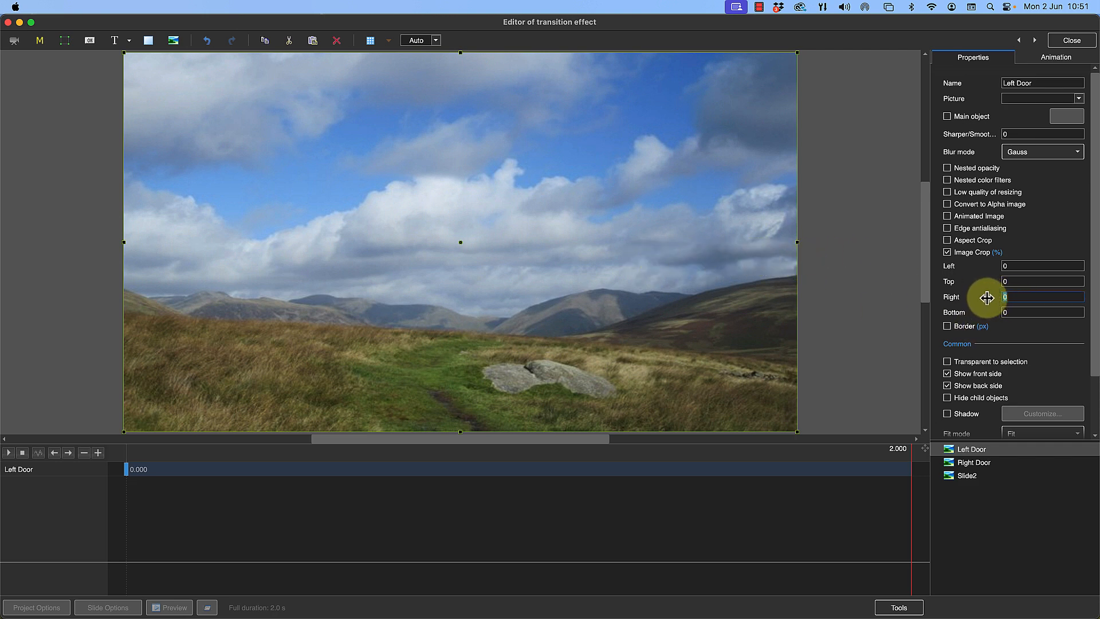
{"action": "type", "text": "50"}
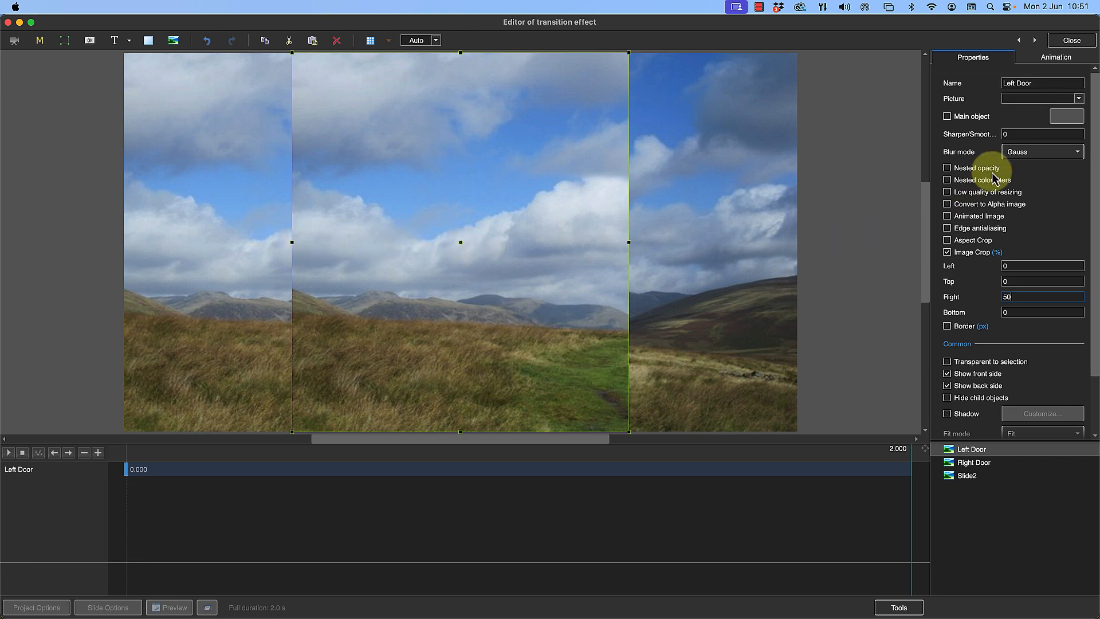
Set Left Door's Center X to -100 and its Pan X to 0 so it fills the left half of the frame
{"action": "left_click", "coordinate": [1058, 57]}
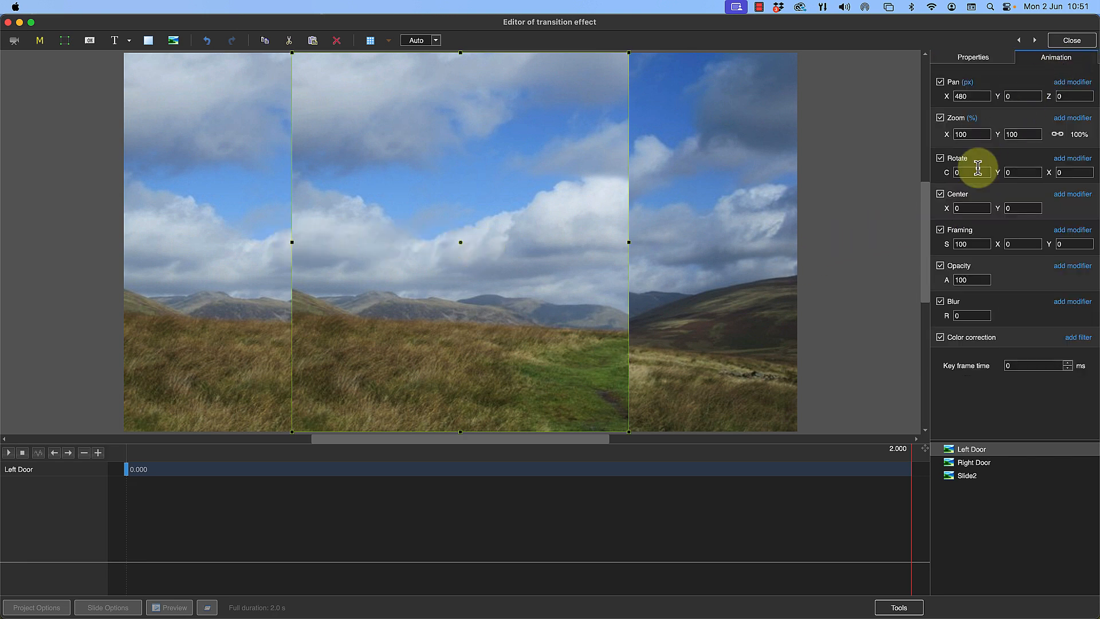
{"action": "left_click_drag", "start_coordinate": [951, 207], "coordinate": [922, 205]}
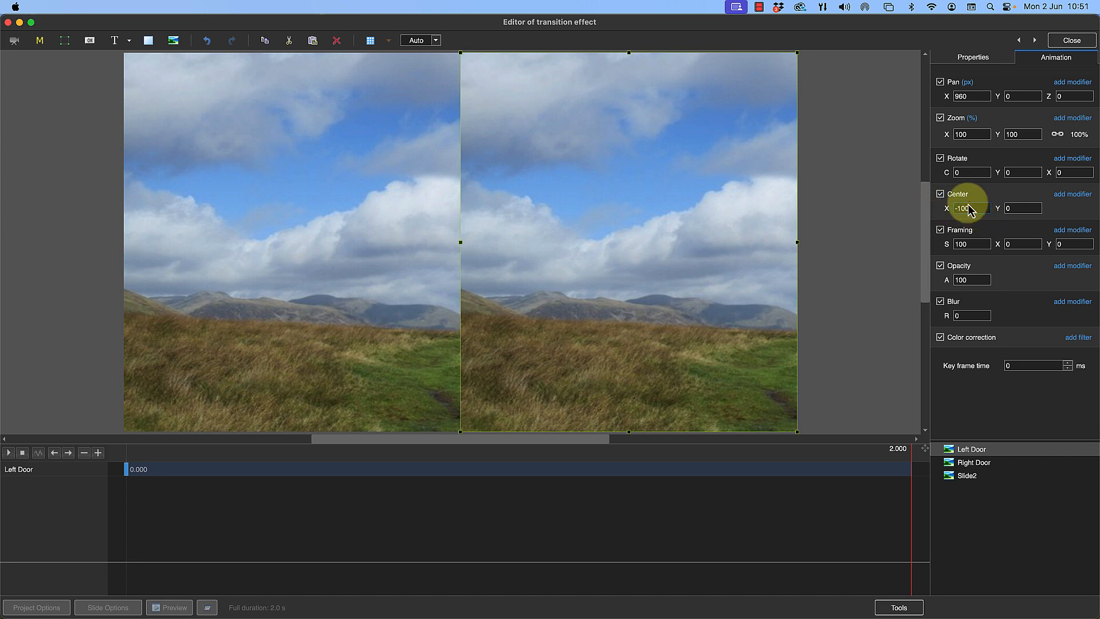
{"action": "key", "text": "super+z"}
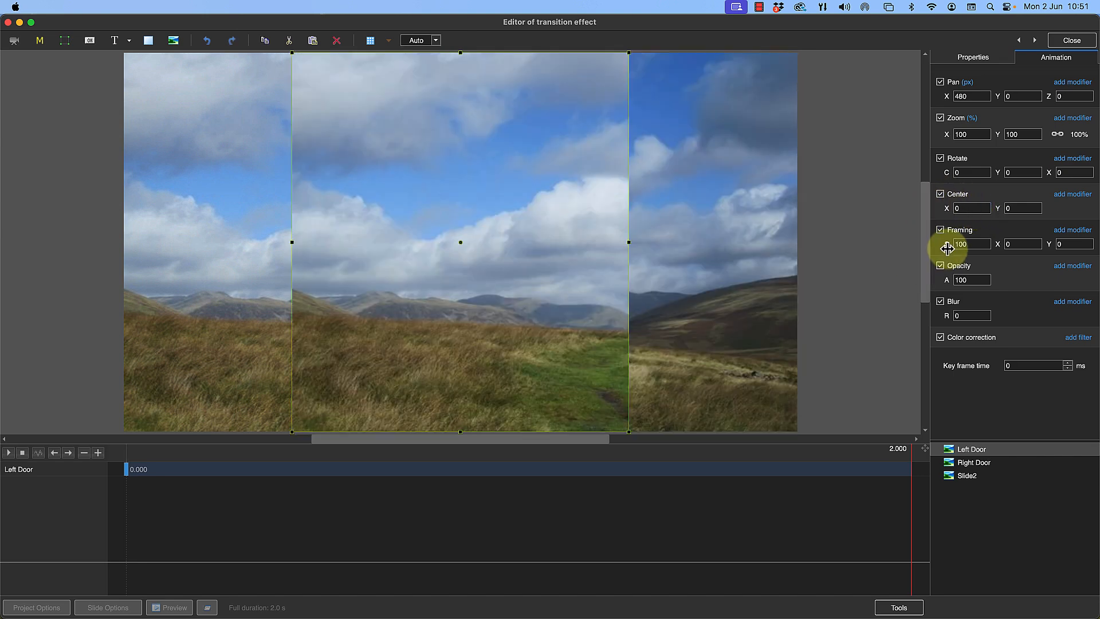
{"action": "left_click", "coordinate": [944, 208]}
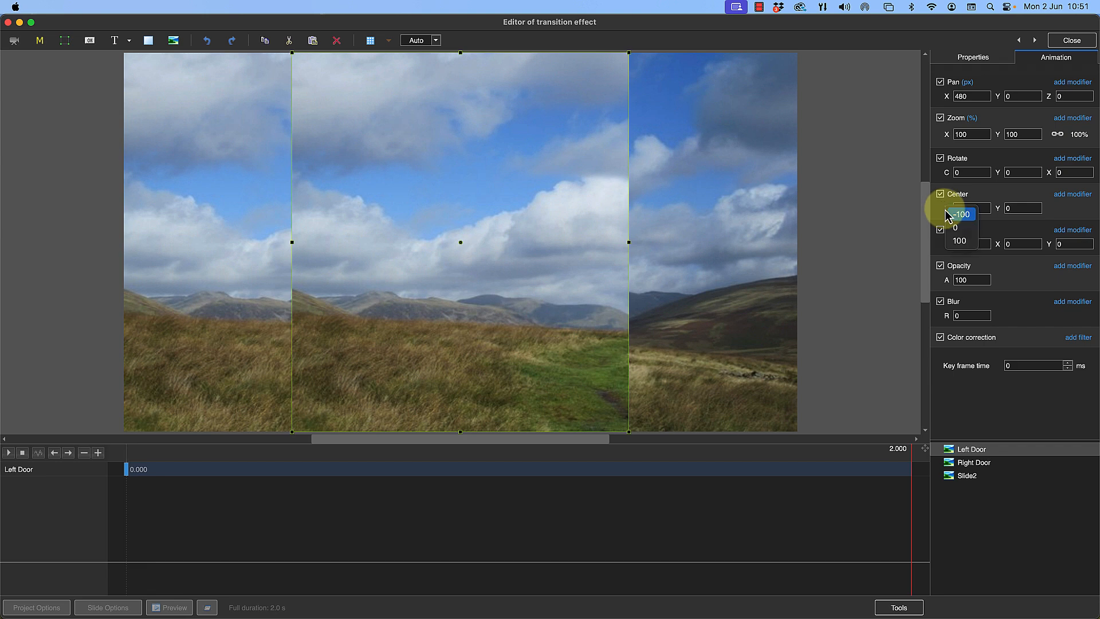
{"action": "left_click", "coordinate": [965, 215]}
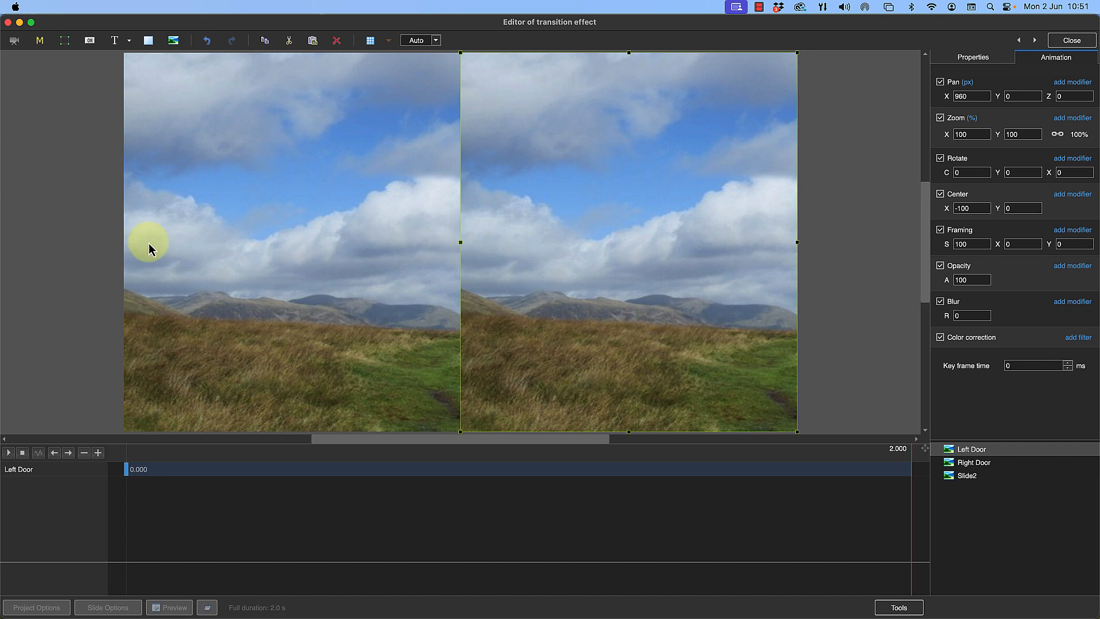
{"action": "left_click_drag", "start_coordinate": [976, 95], "coordinate": [943, 92]}
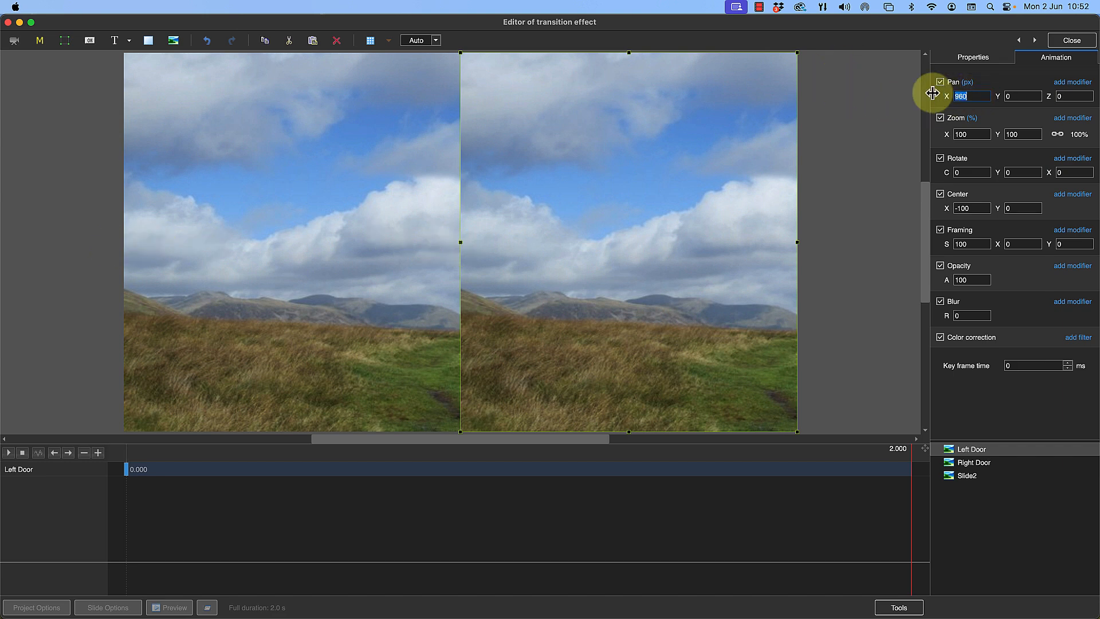
{"action": "type", "text": "0"}
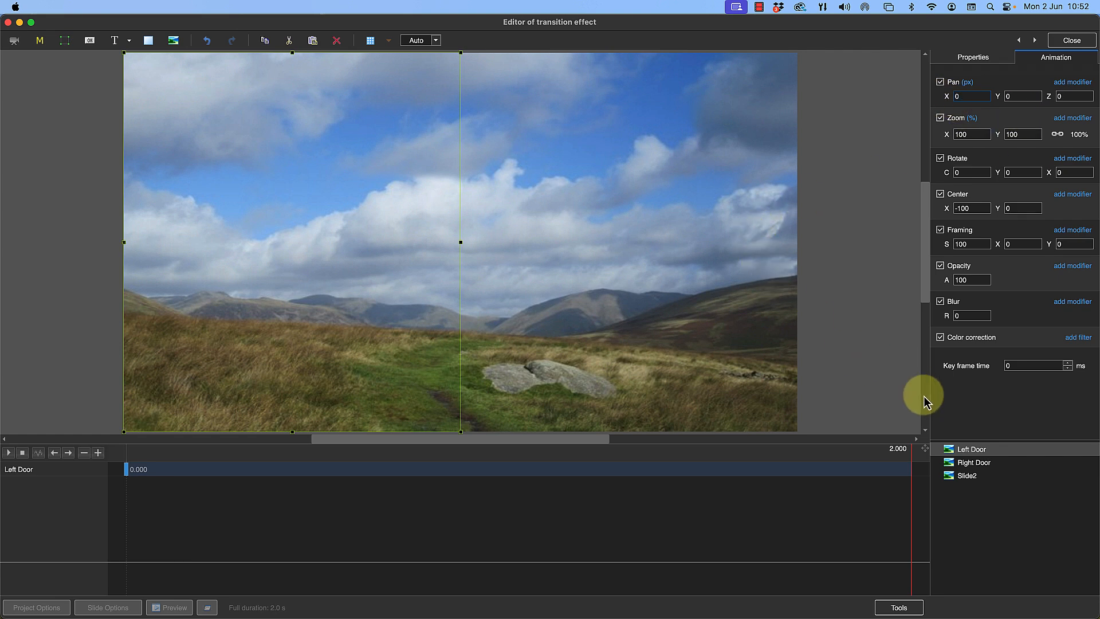
Enable Image Crop on the Right Door object and crop 50% from its left side
{"action": "left_click", "coordinate": [949, 464]}
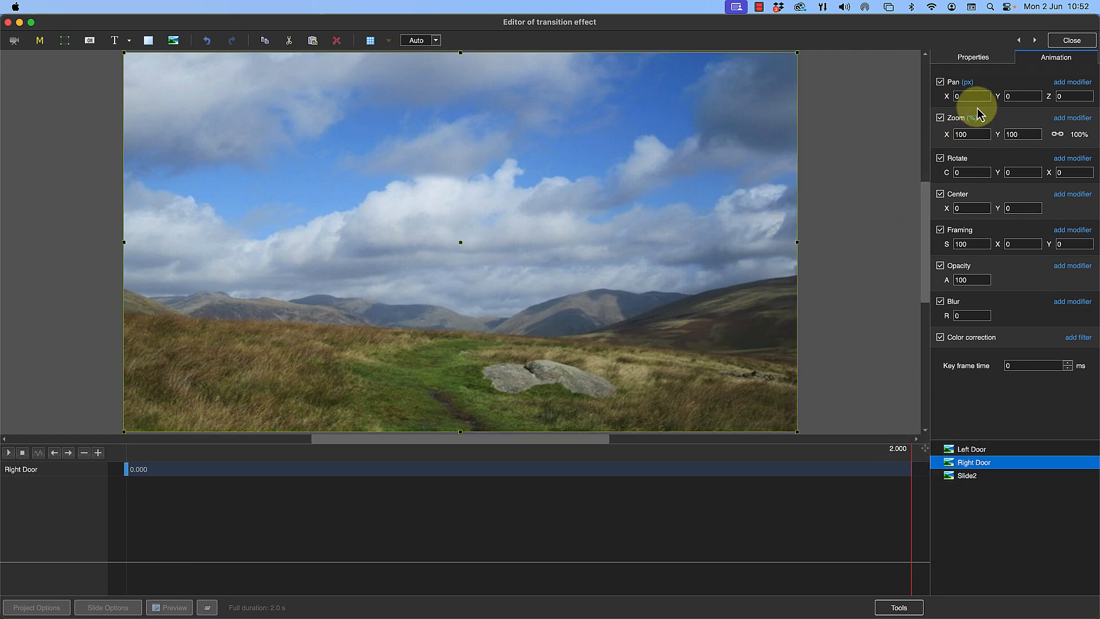
{"action": "left_click", "coordinate": [973, 57]}
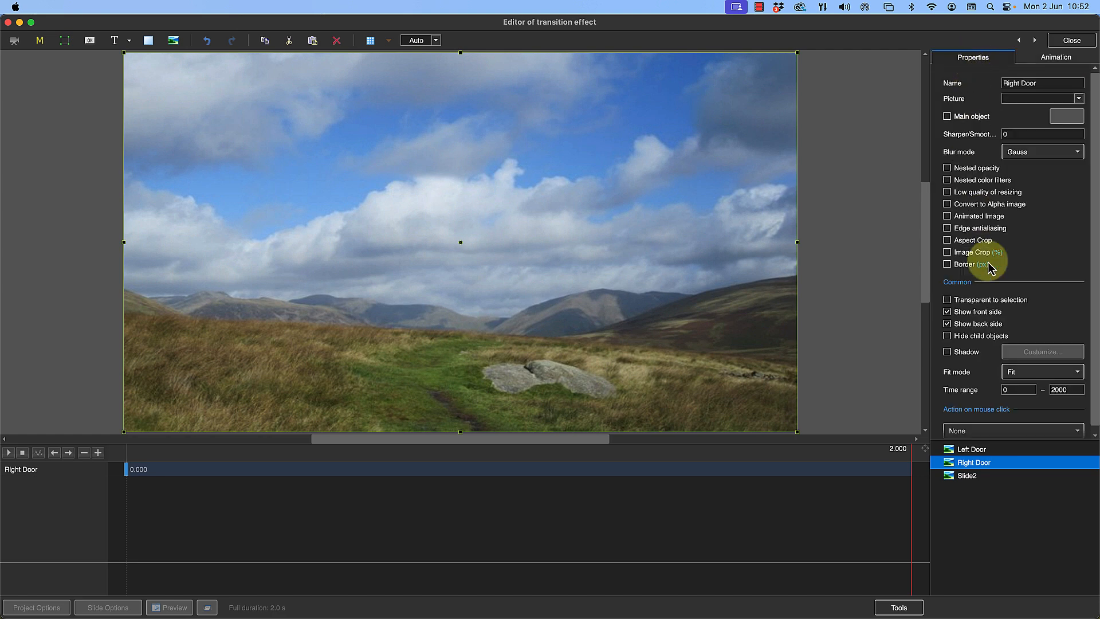
{"action": "left_click", "coordinate": [973, 252]}
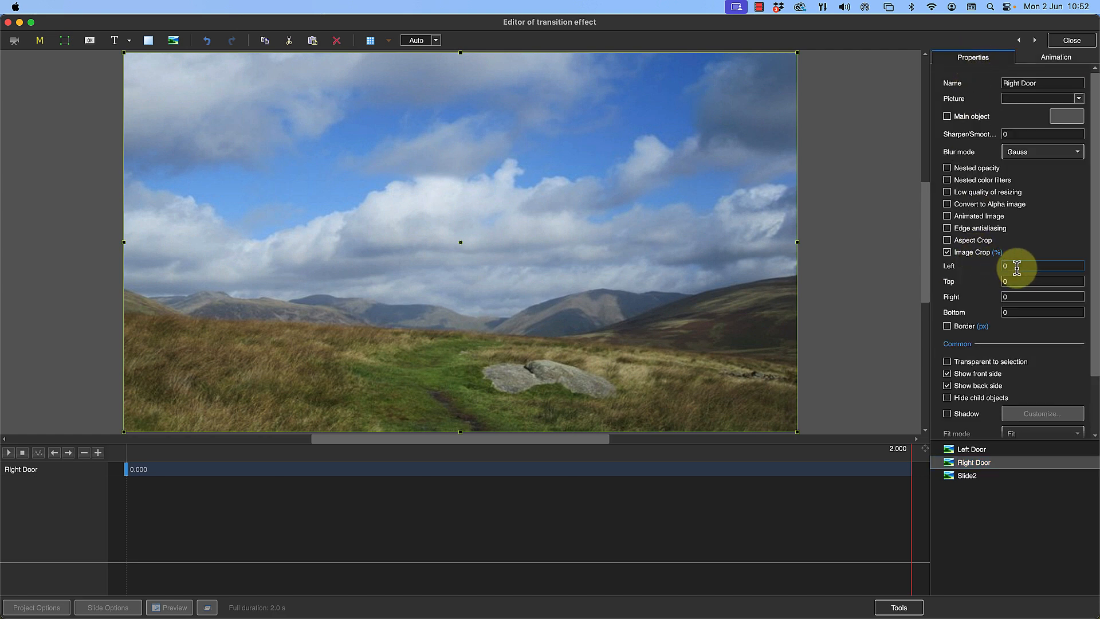
{"action": "left_click", "coordinate": [1008, 266]}
{"action": "type", "text": "50"}
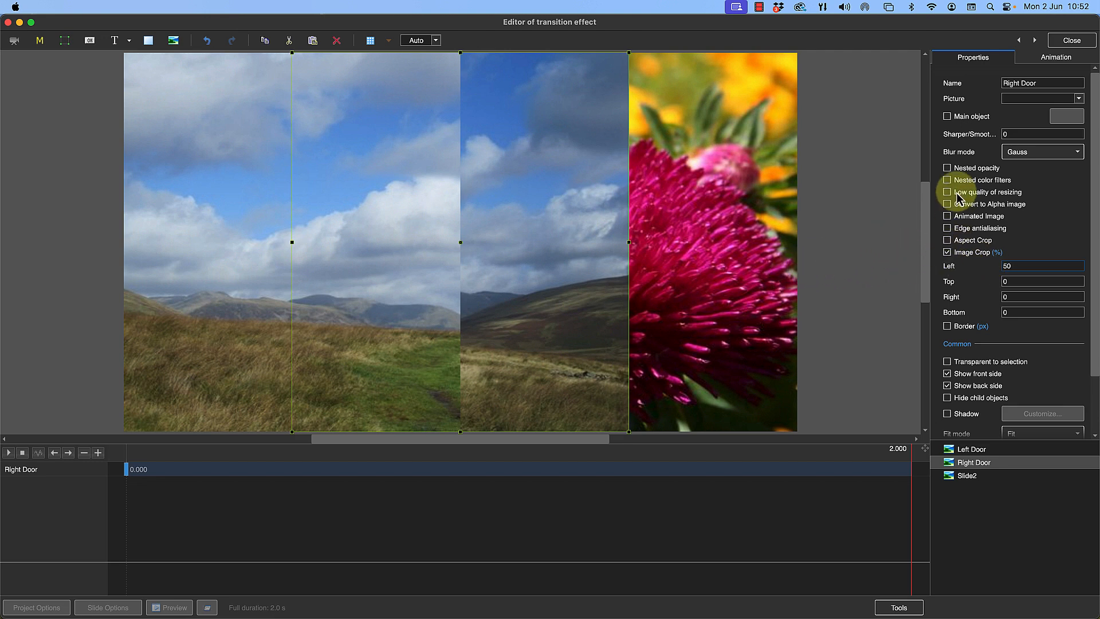
Set Right Door's Center X to 100 and its Pan X to 960 so it fills the right half of the frame
{"action": "left_click", "coordinate": [1056, 56]}
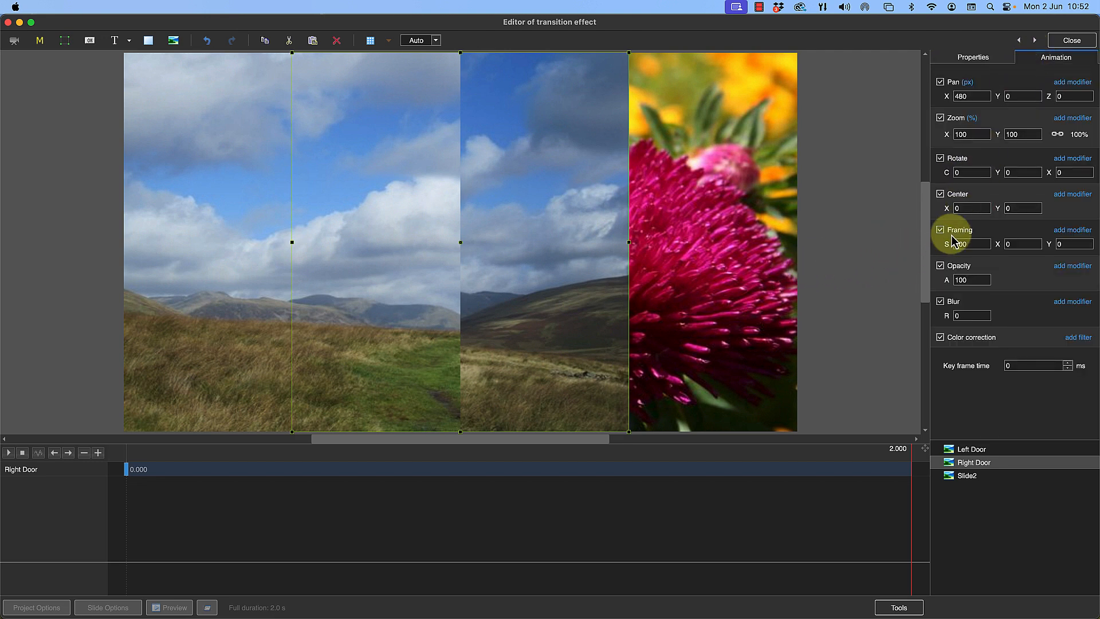
{"action": "left_click", "coordinate": [947, 208]}
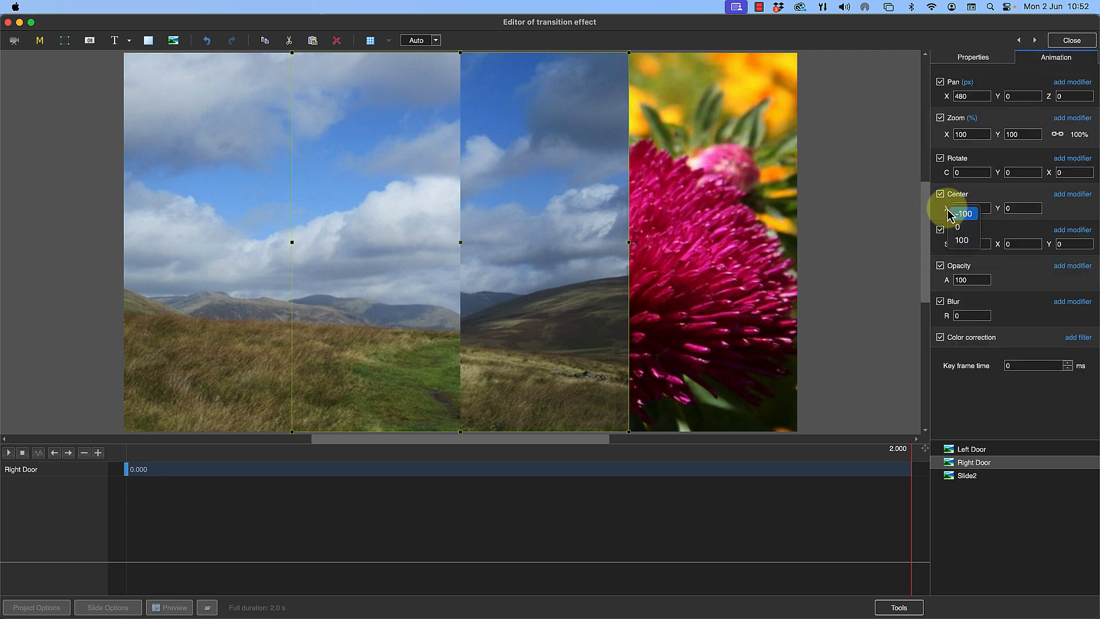
{"action": "left_click", "coordinate": [960, 241]}
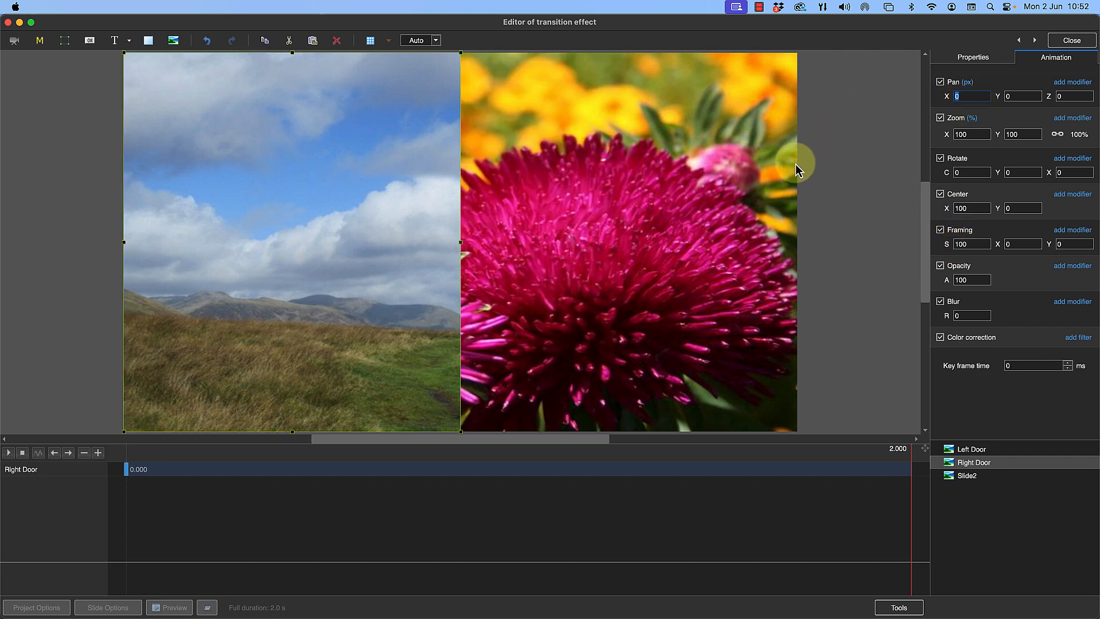
{"action": "type", "text": "5"}
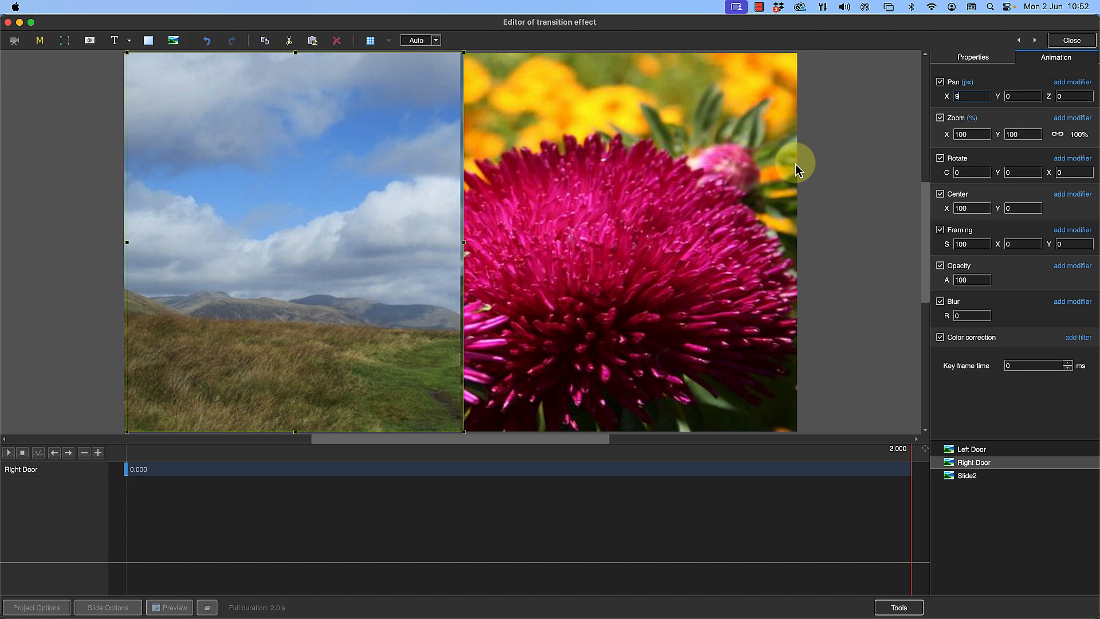
{"action": "type", "text": "60"}
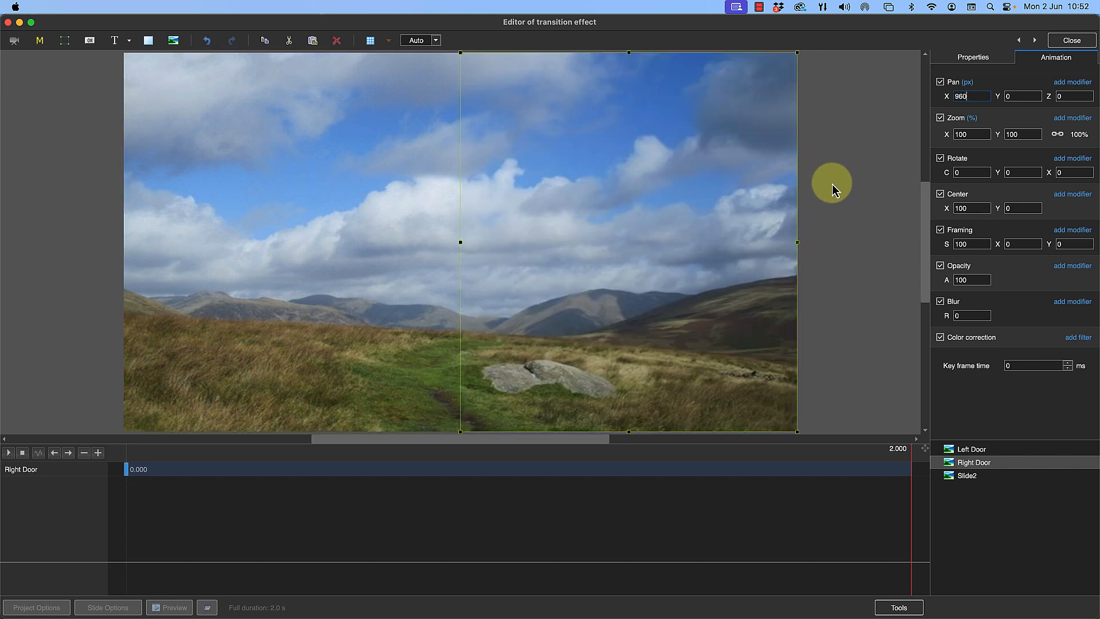
{"action": "left_click", "coordinate": [832, 184]}
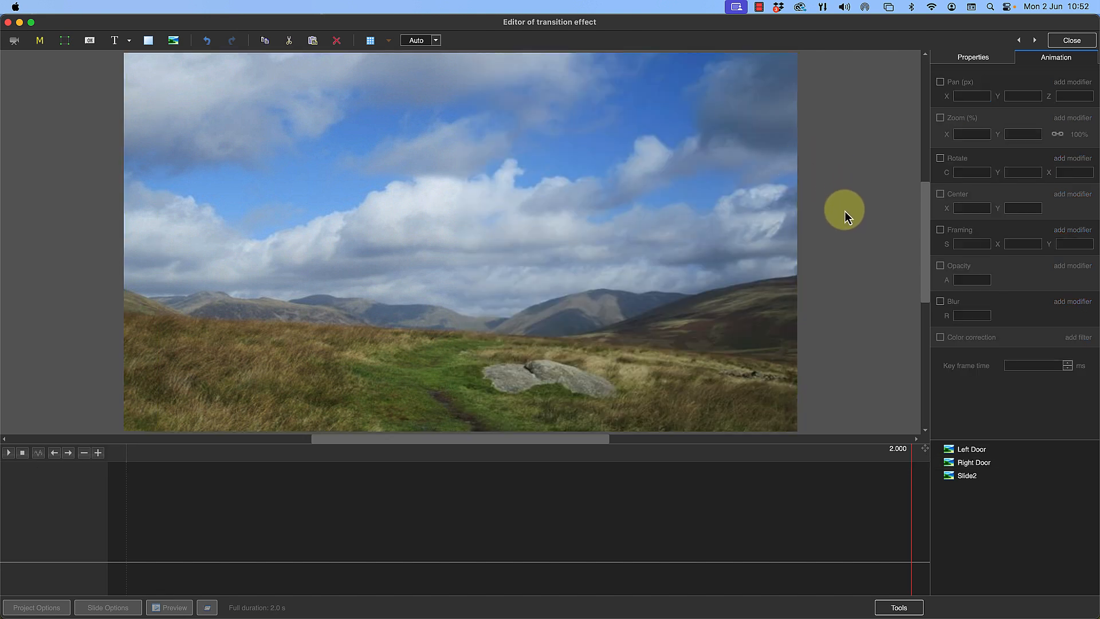
Clone Left Door's first key frame, move the copy to 2000 ms and set its Y rotation to 120
{"action": "left_click", "coordinate": [956, 448]}
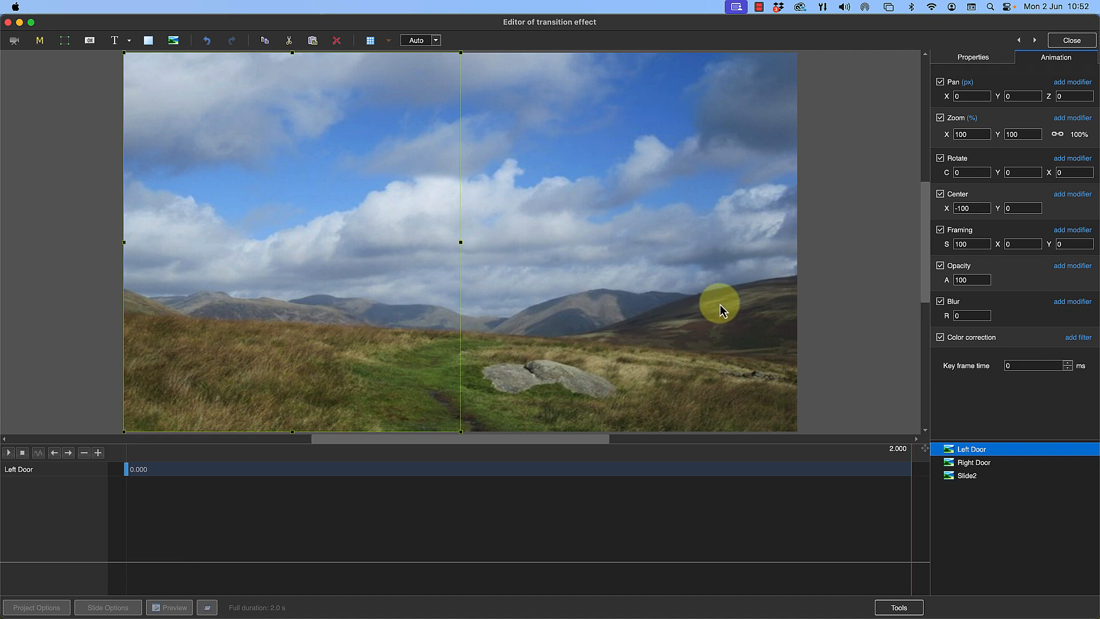
{"action": "right_click", "coordinate": [126, 476]}
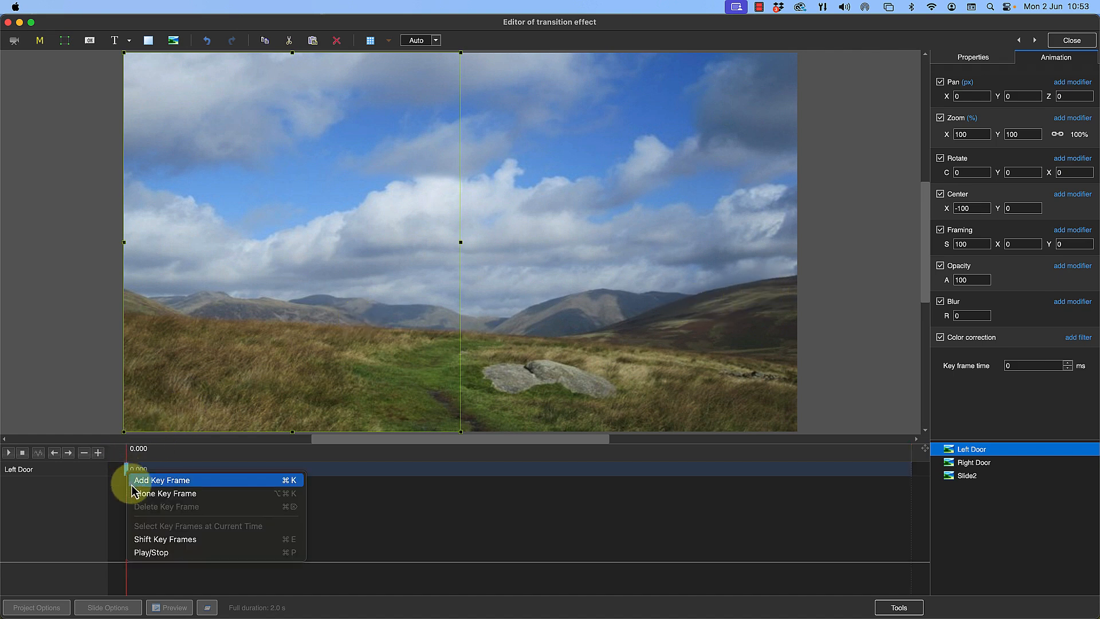
{"action": "left_click", "coordinate": [146, 492]}
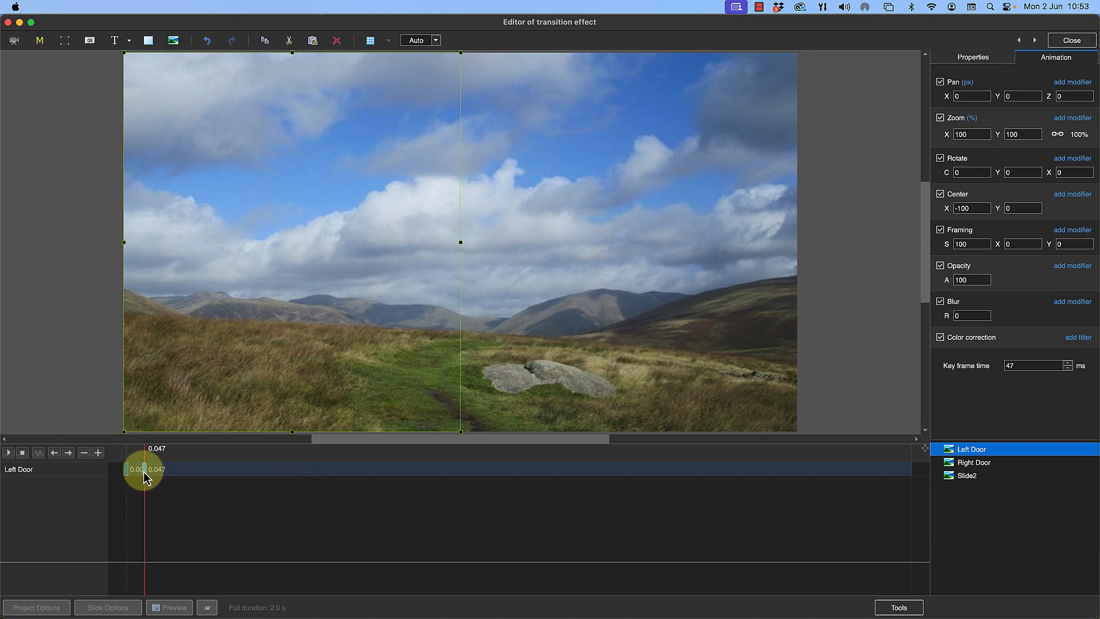
{"action": "left_click_drag", "start_coordinate": [144, 473], "coordinate": [802, 534]}
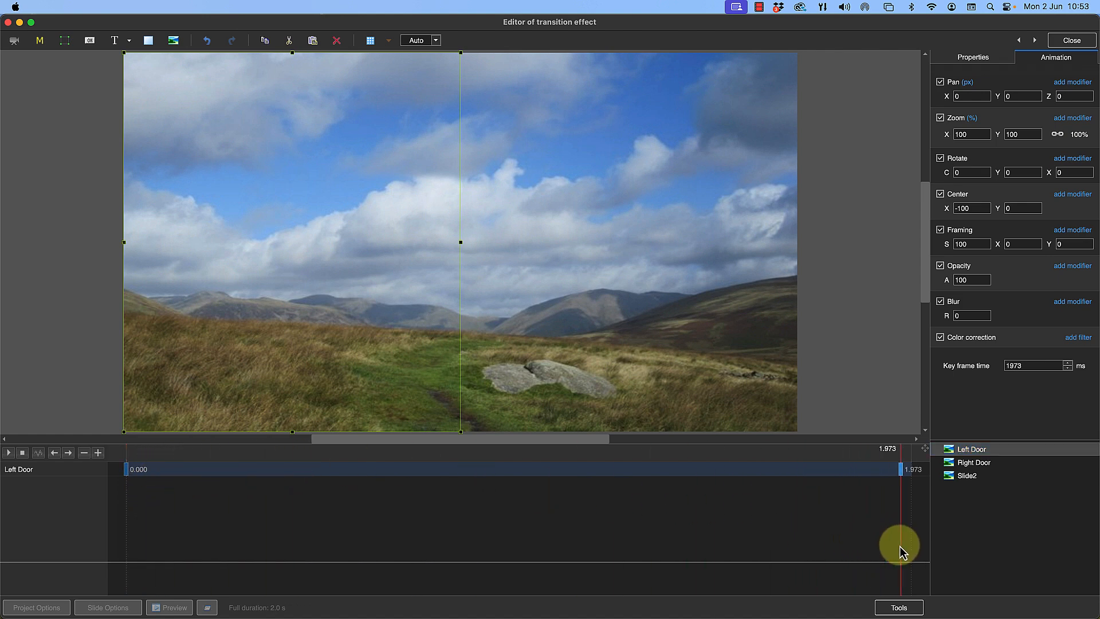
{"action": "left_click_drag", "start_coordinate": [900, 546], "coordinate": [909, 546]}
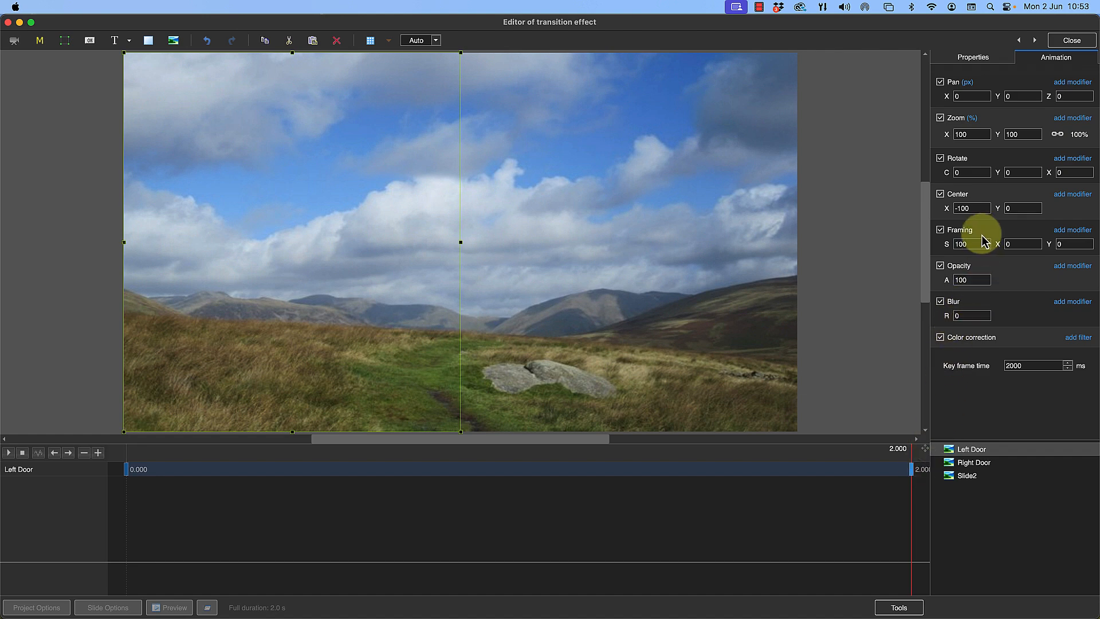
{"action": "left_click", "coordinate": [1006, 173]}
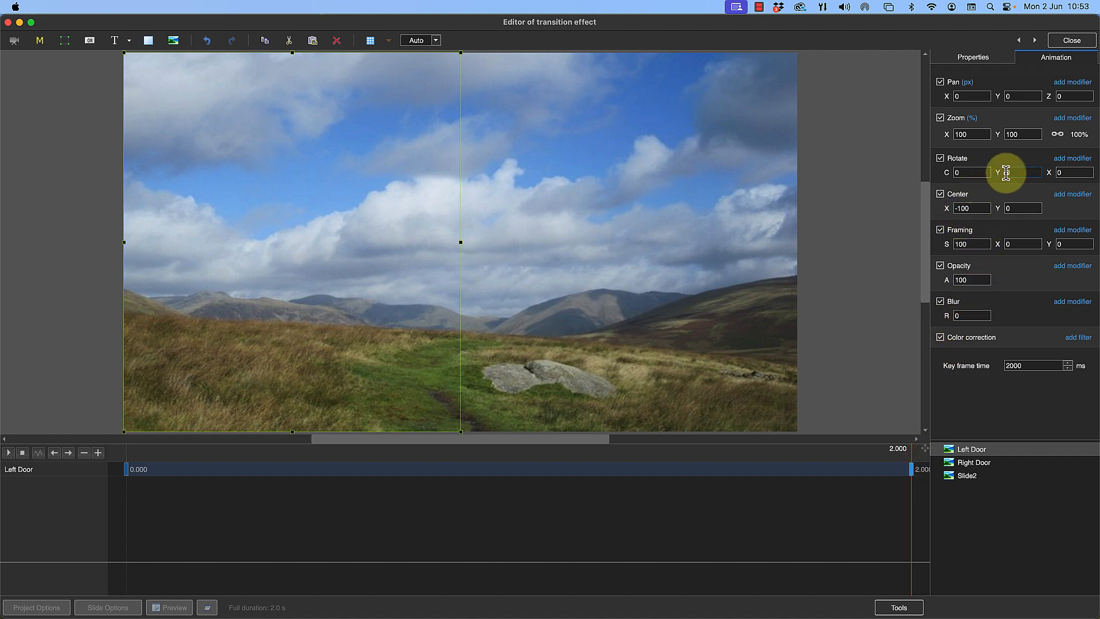
{"action": "left_click_drag", "start_coordinate": [1001, 172], "coordinate": [1035, 174]}
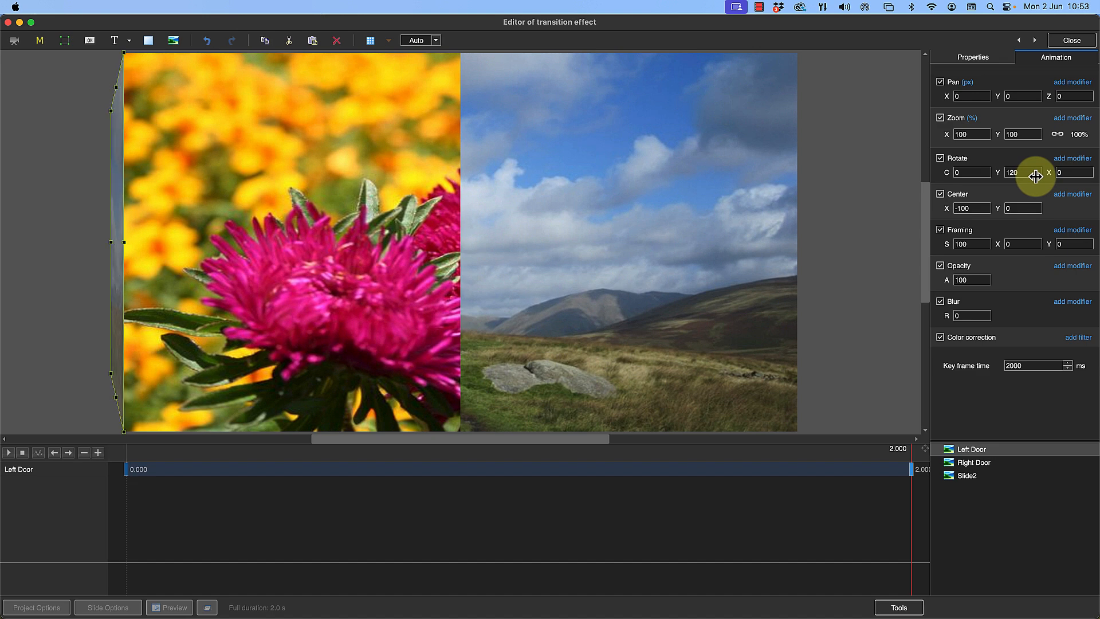
Clone Right Door's first key frame, move the copy to 2000 ms and set its Y rotation to -120
{"action": "left_click", "coordinate": [972, 462]}
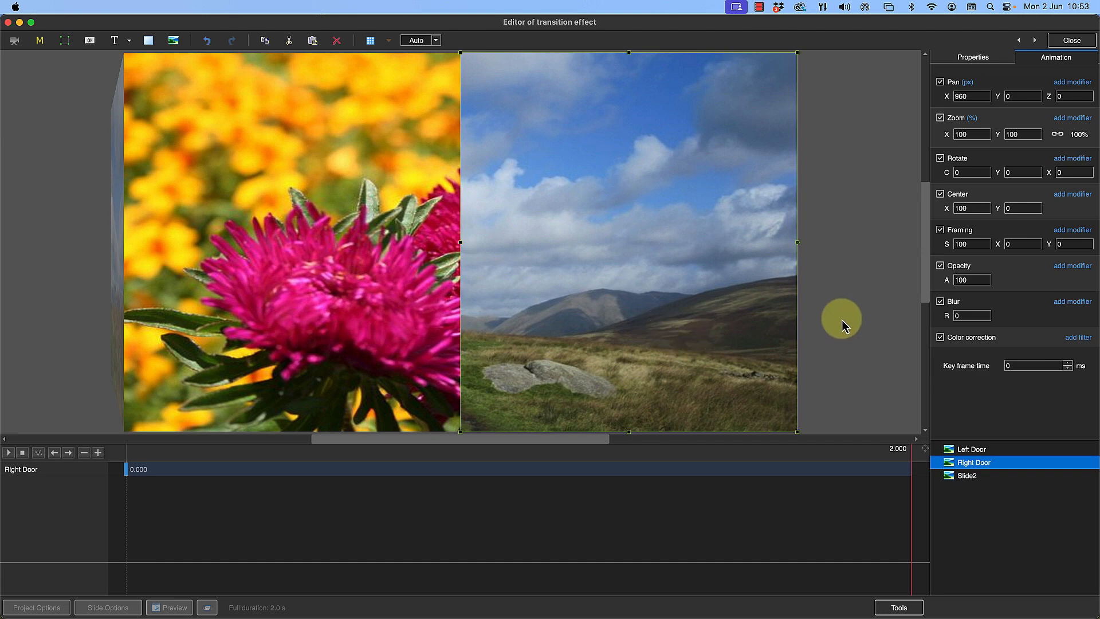
{"action": "left_click", "coordinate": [127, 477]}
{"action": "right_click", "coordinate": [127, 477]}
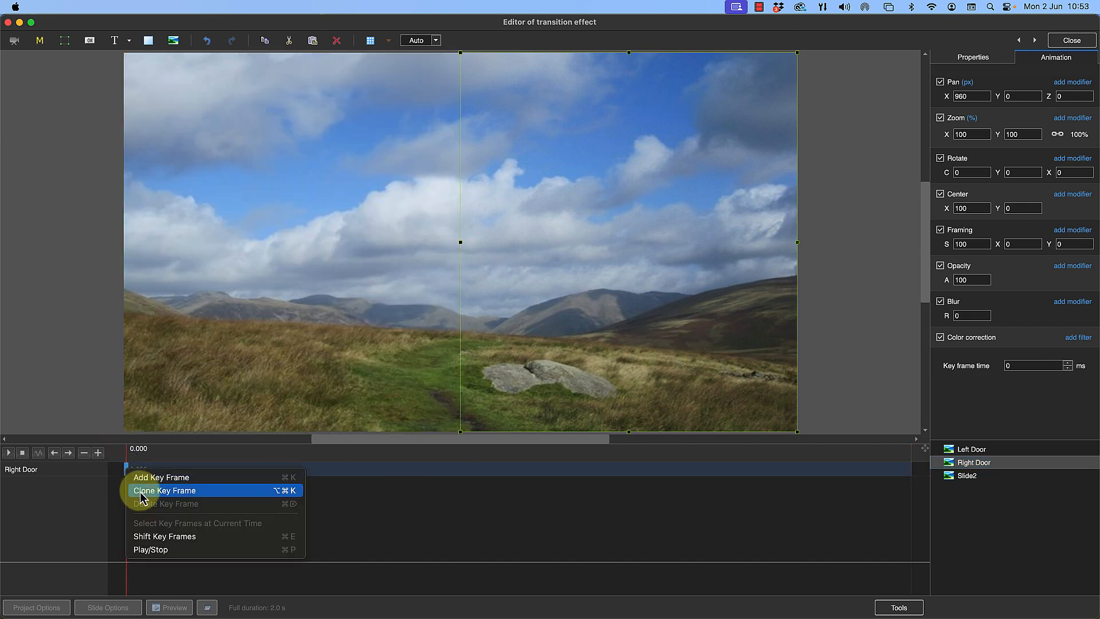
{"action": "left_click", "coordinate": [141, 491]}
{"action": "left_click_drag", "start_coordinate": [144, 475], "coordinate": [908, 534]}
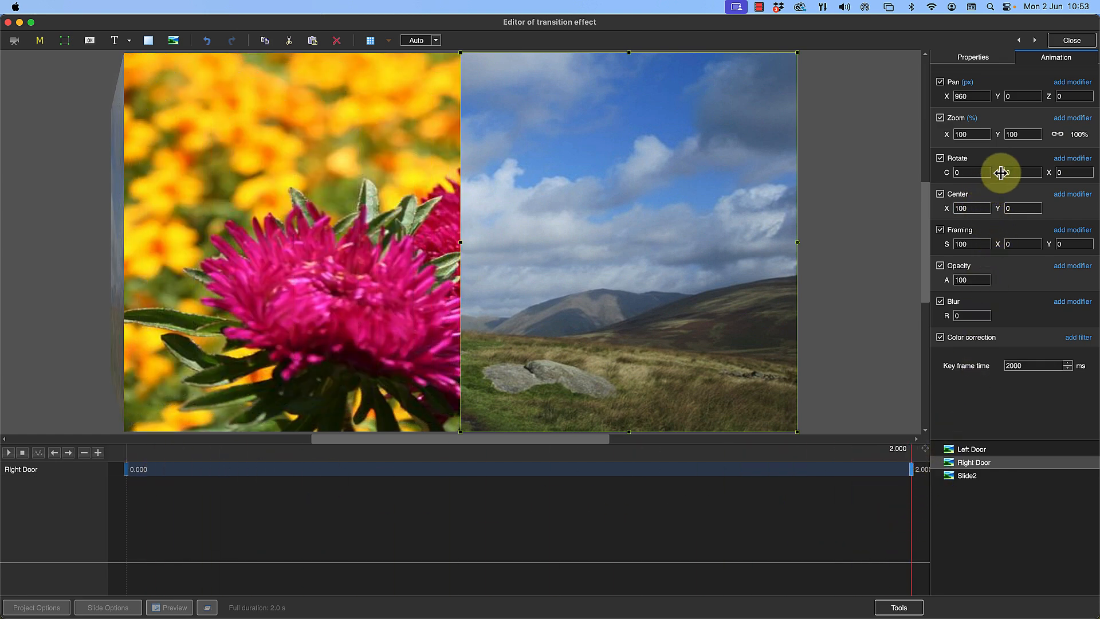
{"action": "left_click_drag", "start_coordinate": [1001, 173], "coordinate": [967, 180]}
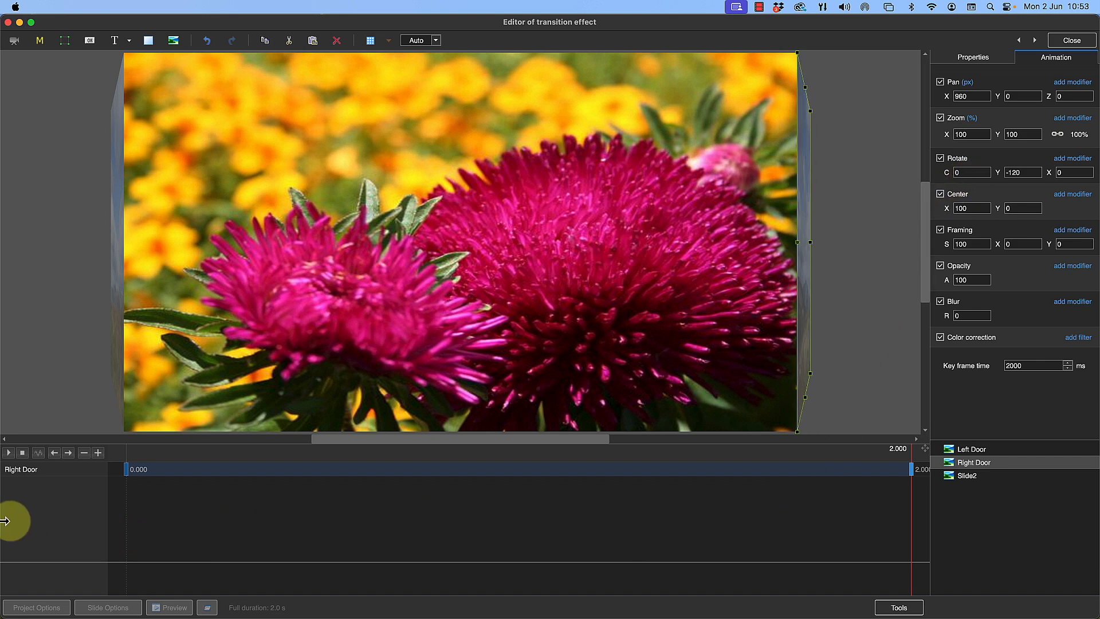
Play the door-opening animation once from the beginning and rewind it to the start
{"action": "left_click", "coordinate": [22, 454]}
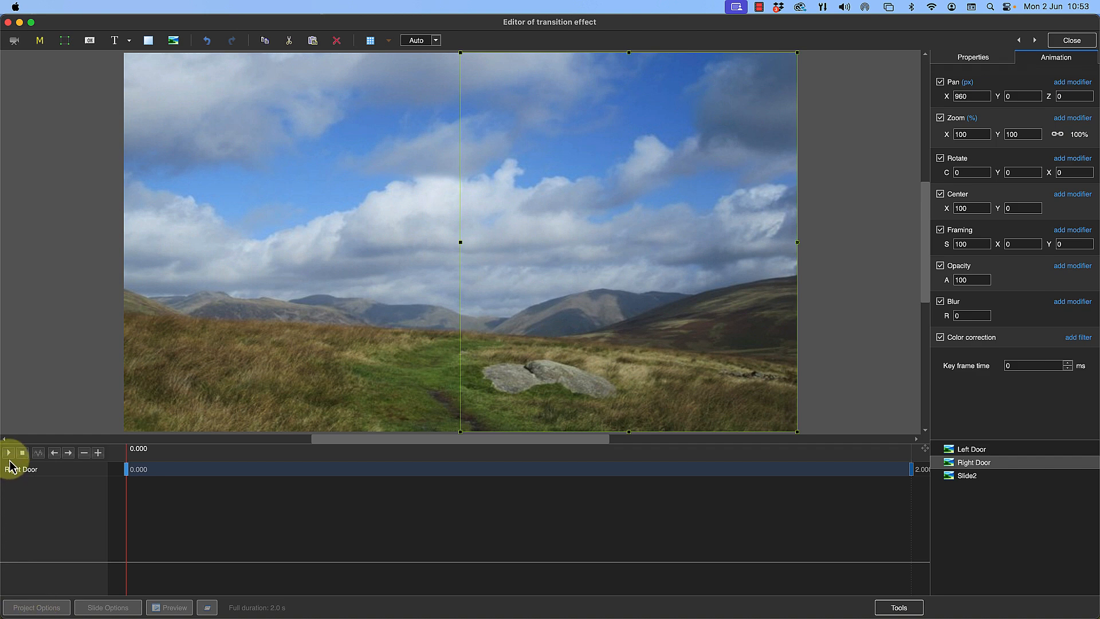
{"action": "left_click", "coordinate": [9, 453]}
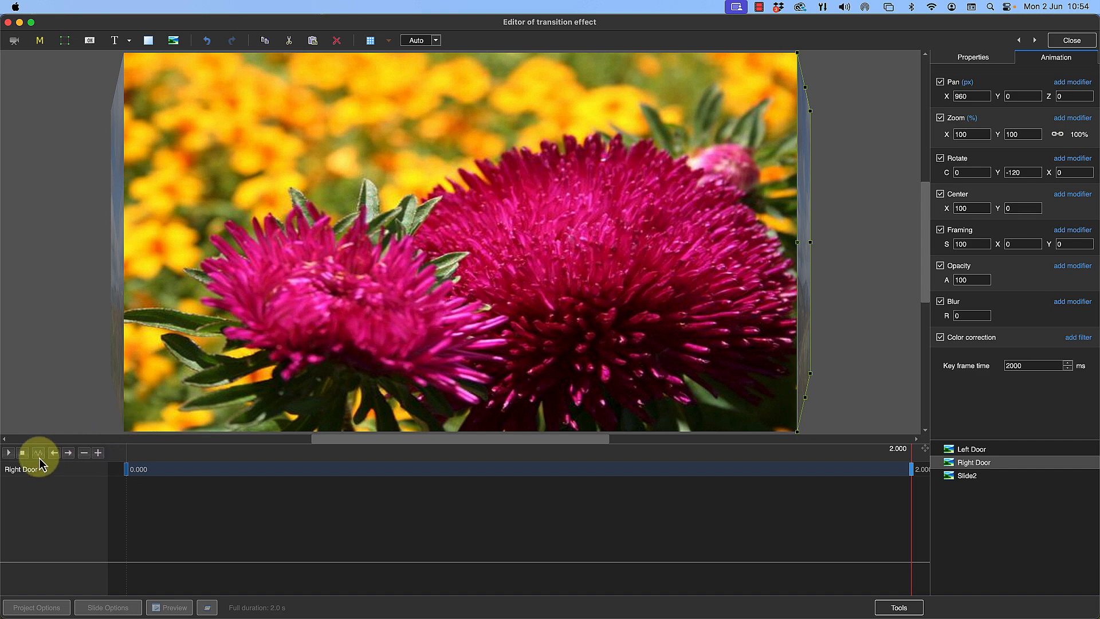
{"action": "left_click", "coordinate": [22, 453]}
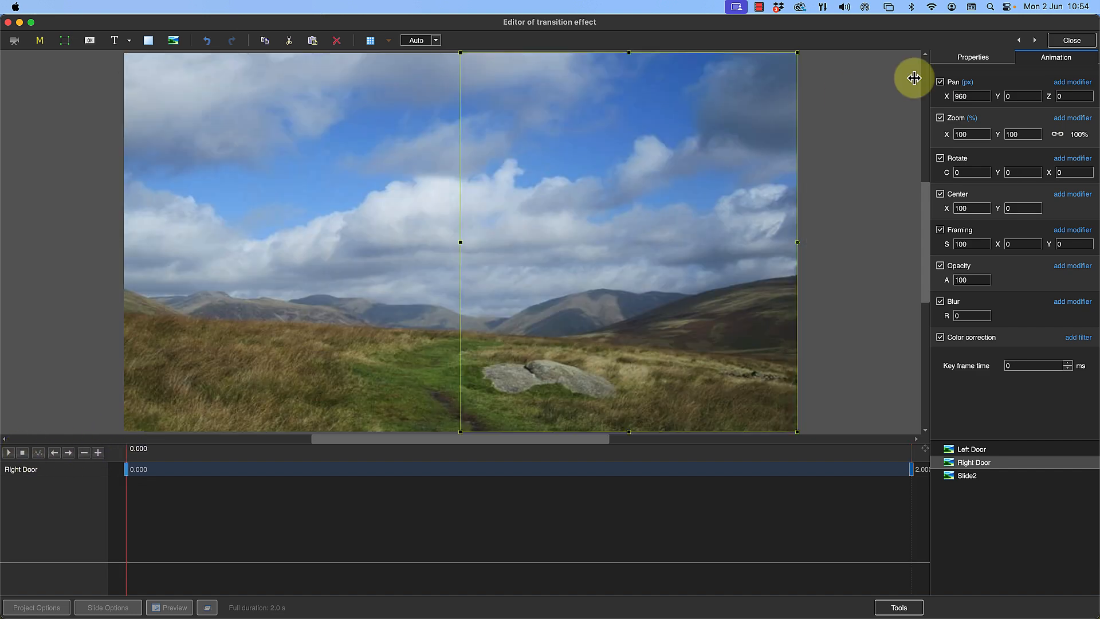
Close the effect editor and save the effect as Barn Door Tutorial under Custom transitions in the global storage, then accept the slide options
{"action": "left_click", "coordinate": [1070, 40]}
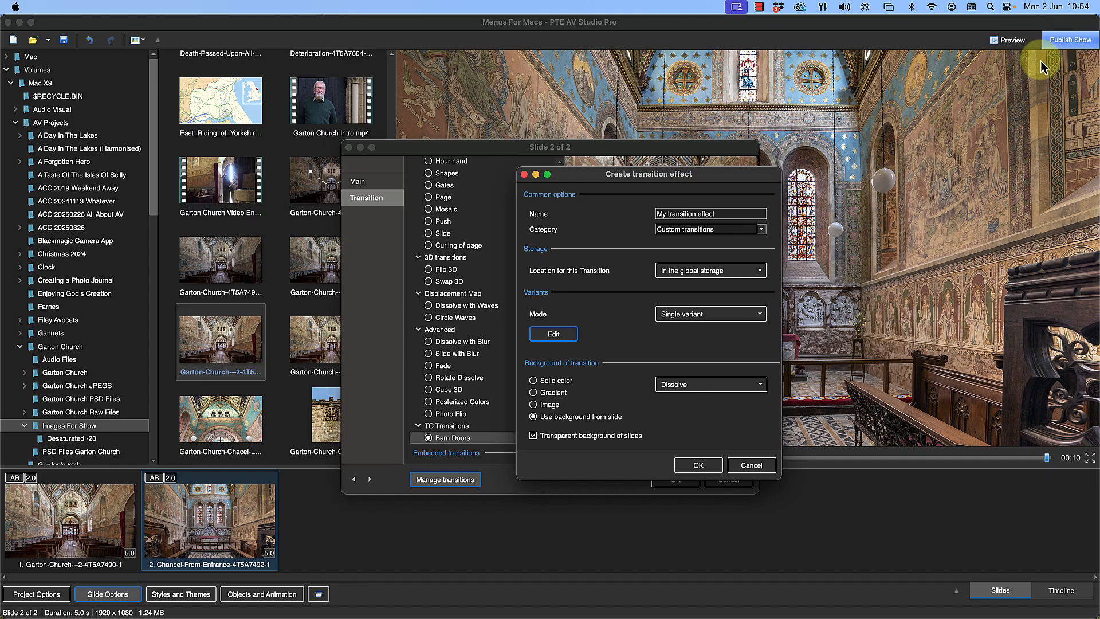
{"action": "triple_click", "coordinate": [732, 213]}
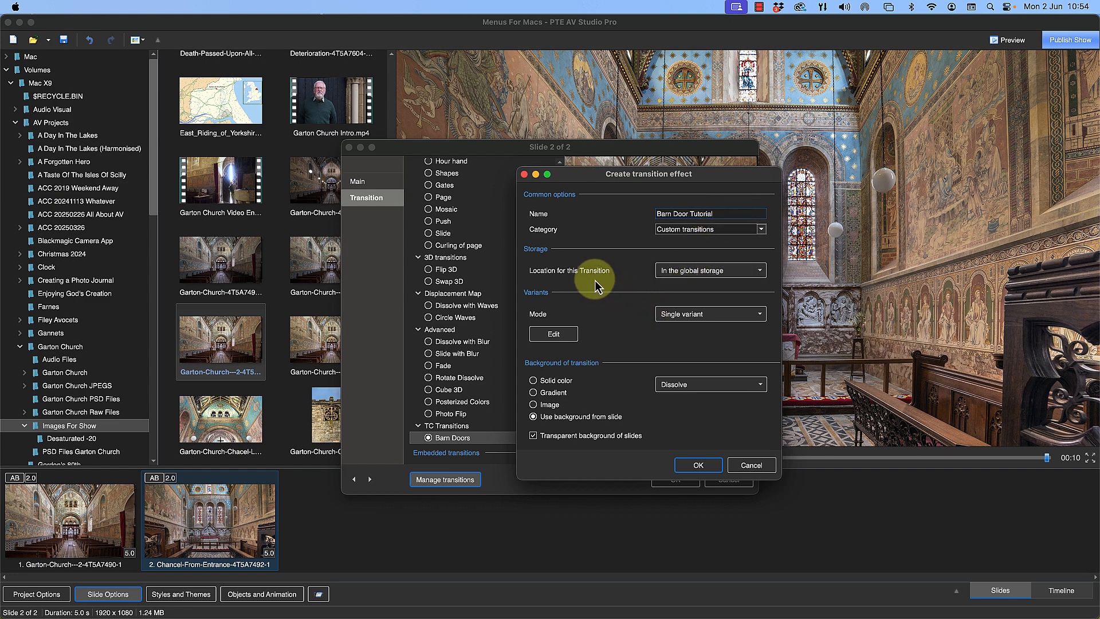
{"action": "left_click", "coordinate": [688, 280]}
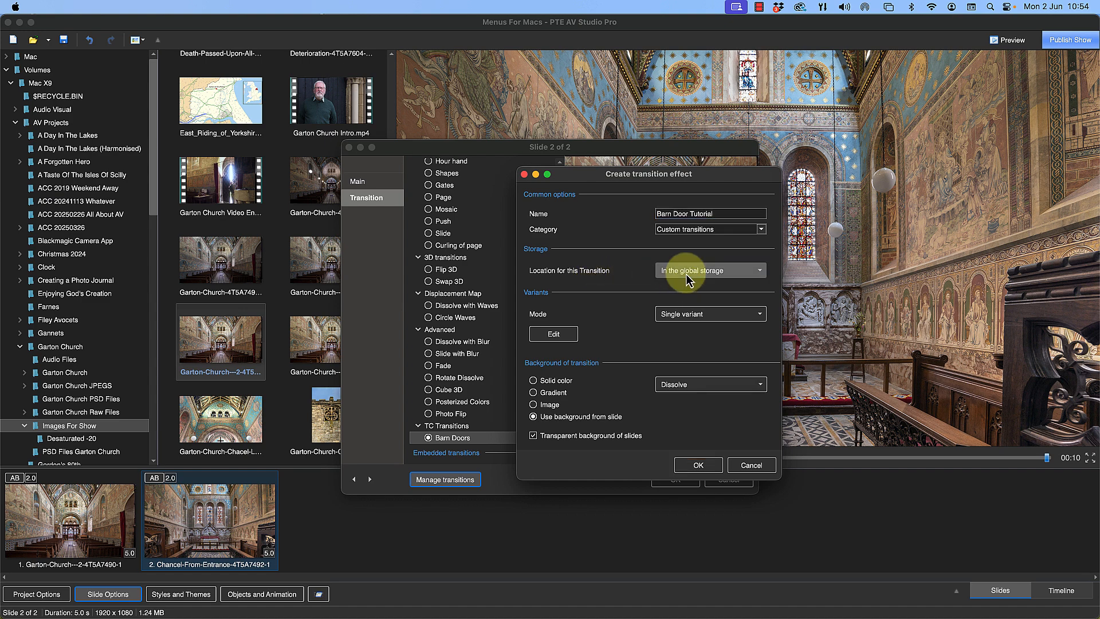
{"action": "left_click", "coordinate": [687, 279]}
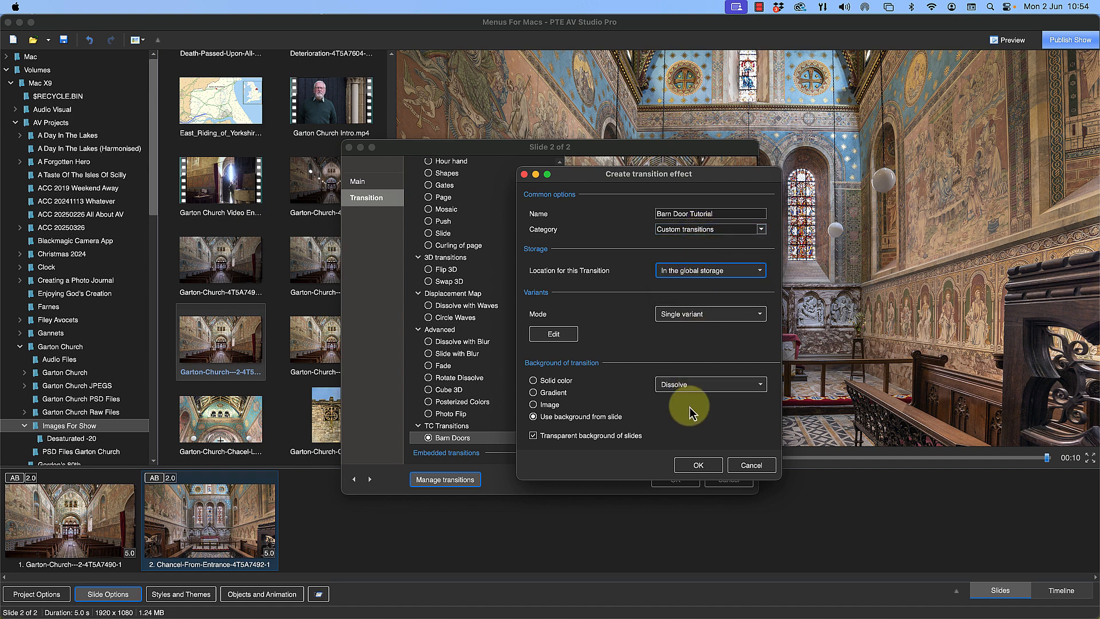
{"action": "left_click", "coordinate": [689, 465]}
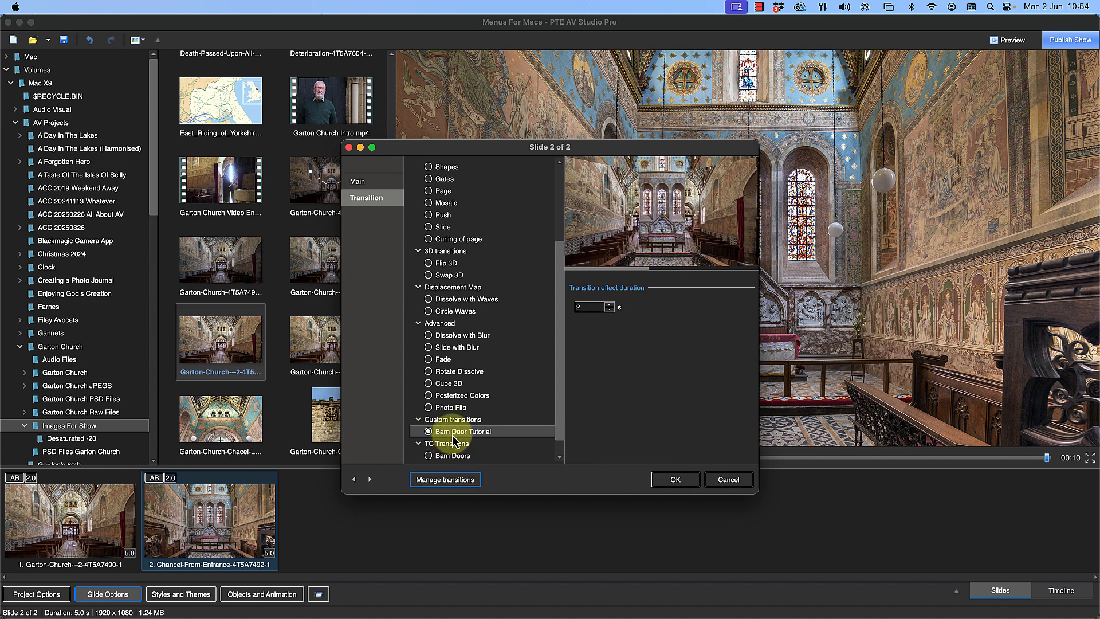
{"action": "left_click", "coordinate": [680, 481]}
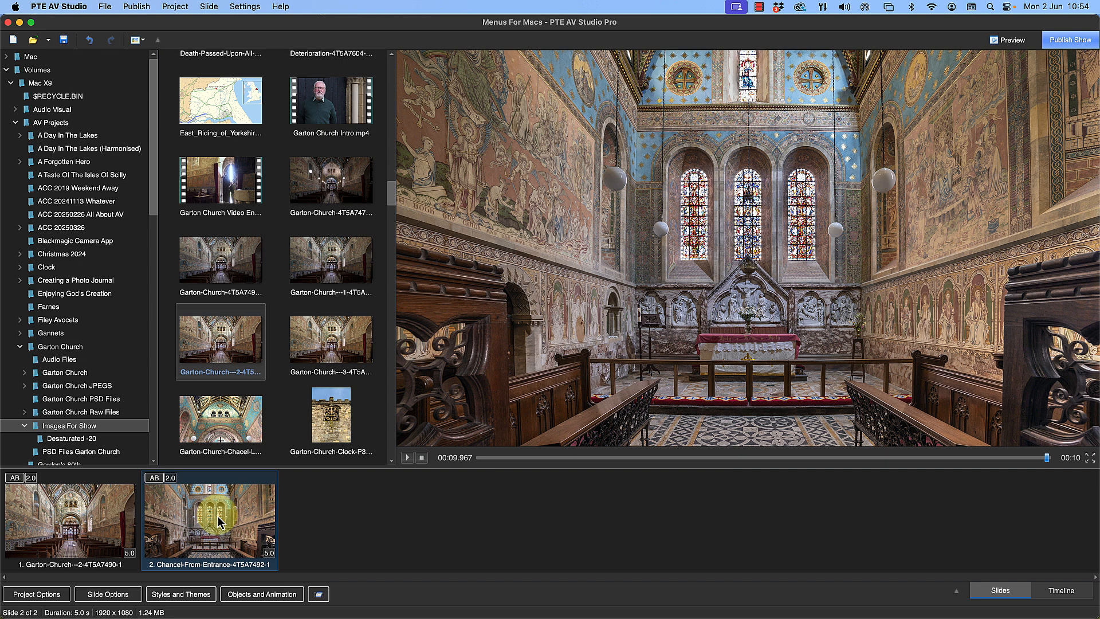
Set slide 2's transition to Default transition in its slide options
{"action": "left_click", "coordinate": [108, 594]}
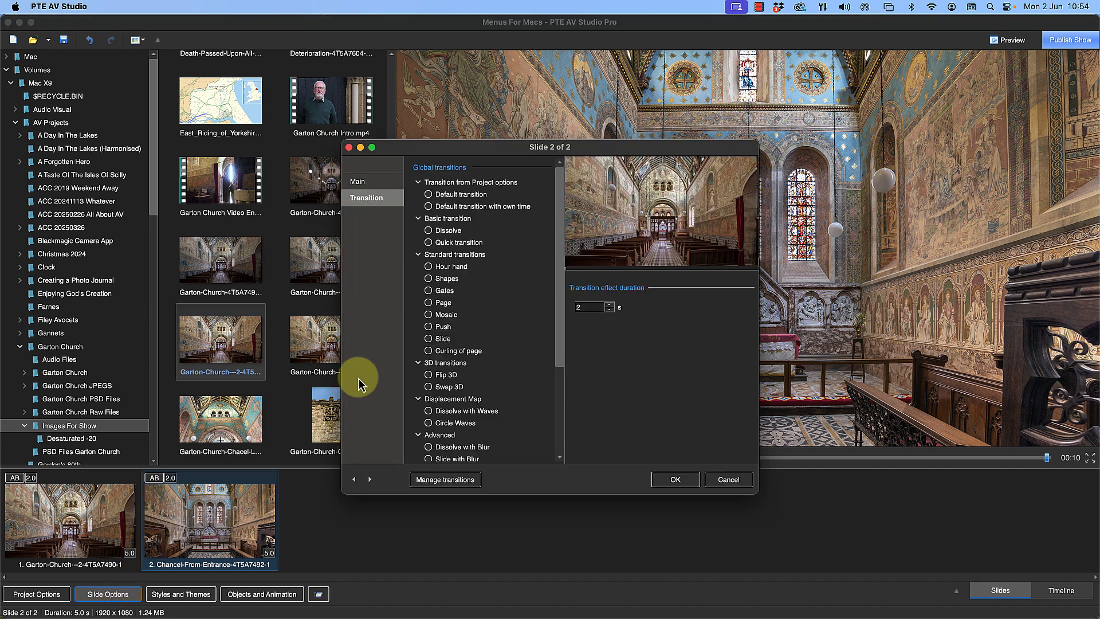
{"action": "left_click", "coordinate": [458, 194]}
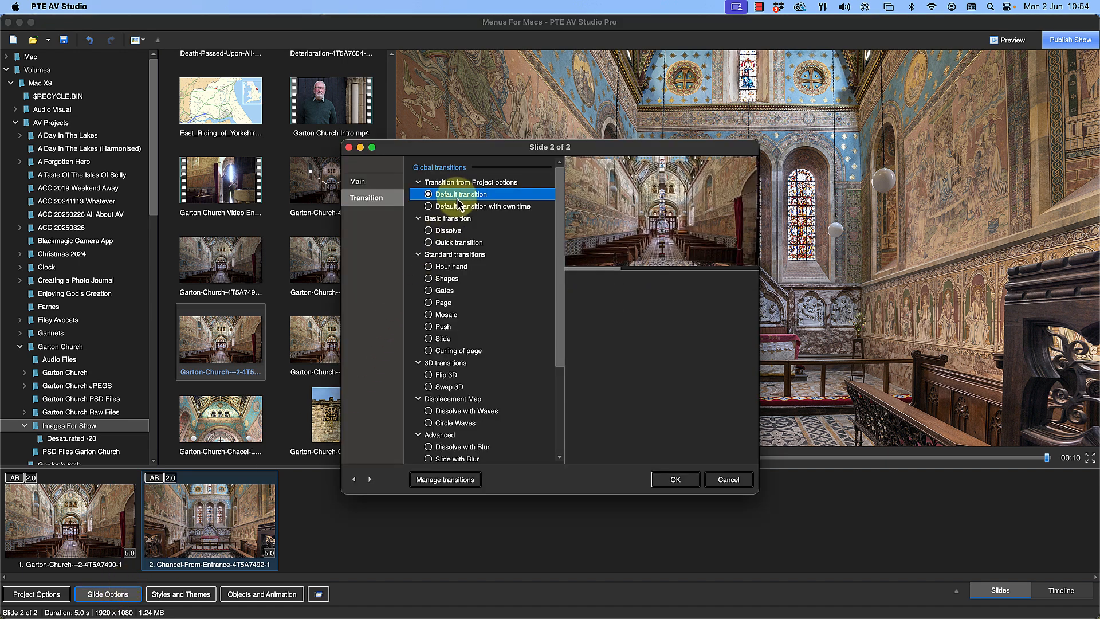
{"action": "left_click", "coordinate": [676, 481]}
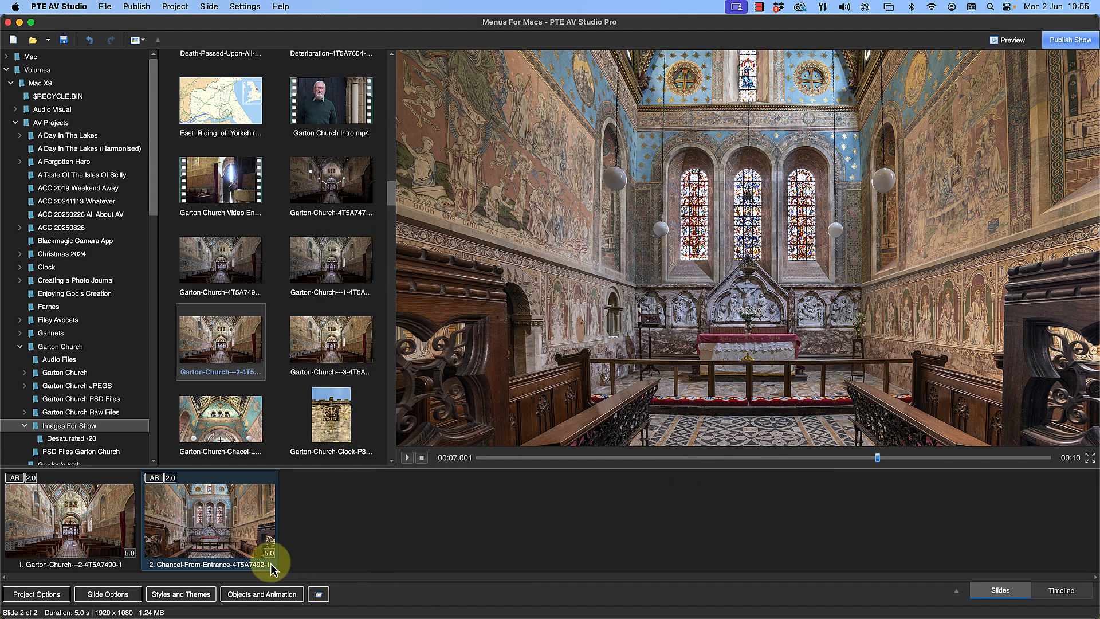
Play the show from slide 1, starting at about 1.6 seconds, to view the default transition into slide 2
{"action": "left_click", "coordinate": [111, 518]}
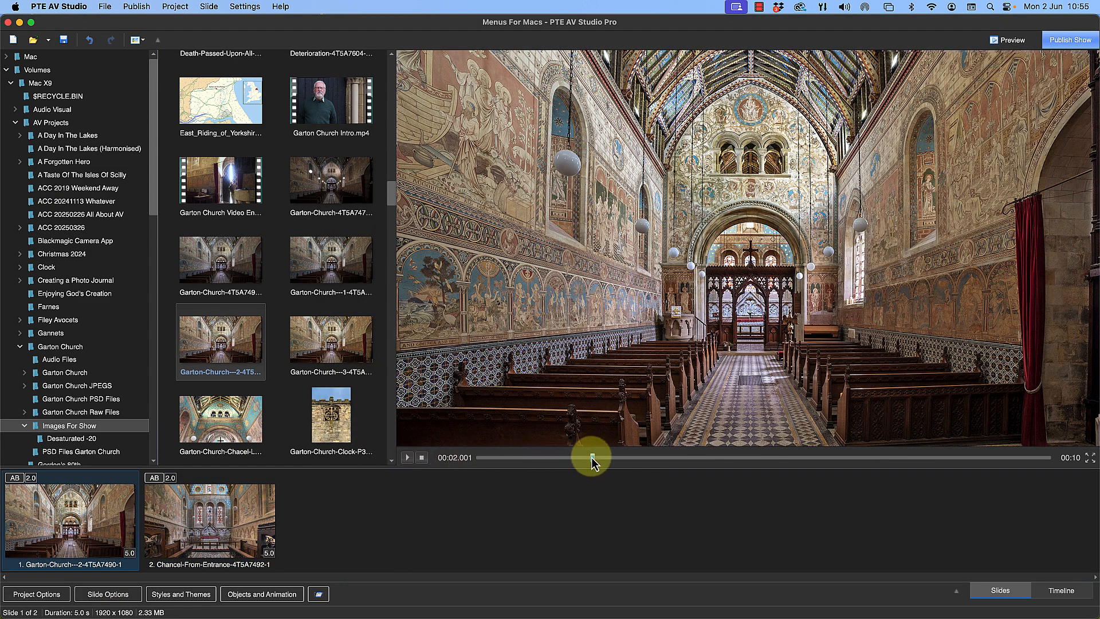
{"action": "left_click_drag", "start_coordinate": [591, 461], "coordinate": [571, 458]}
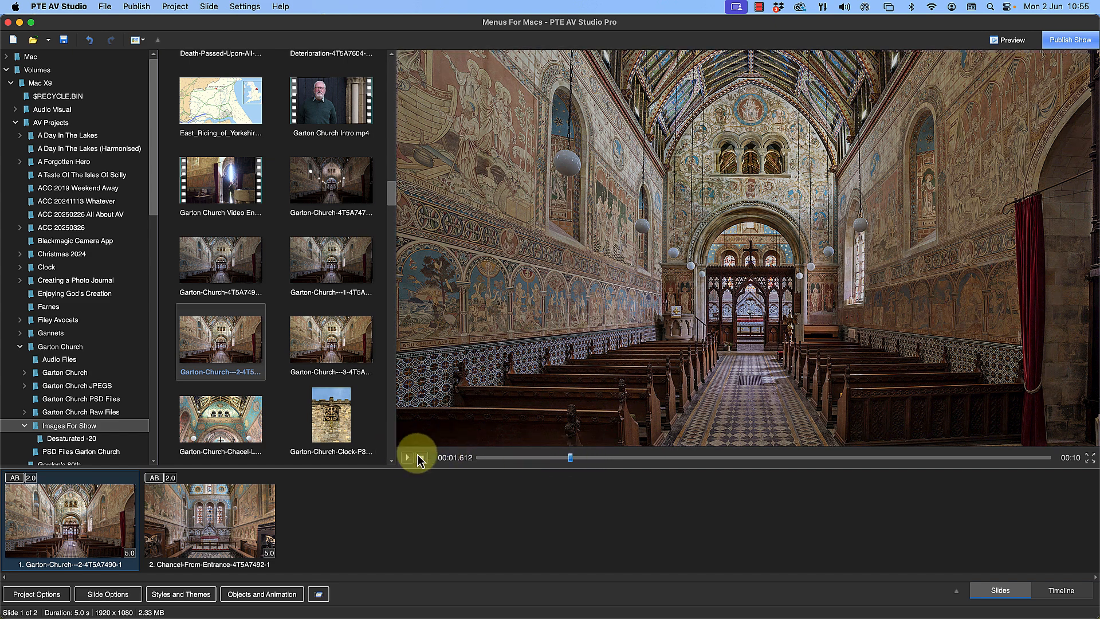
{"action": "left_click", "coordinate": [408, 459]}
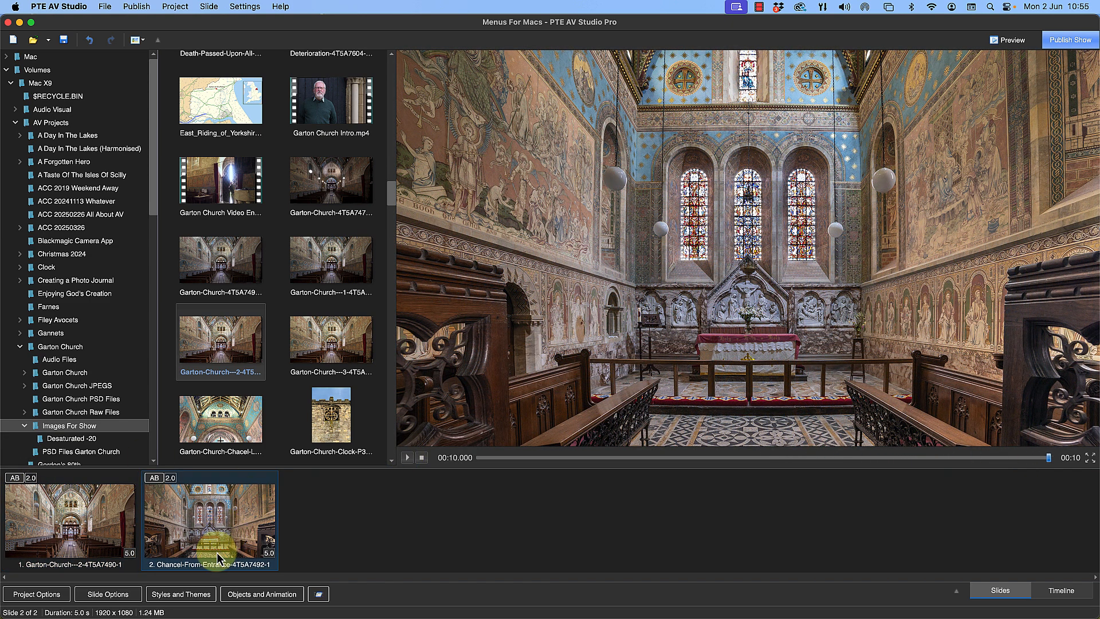
Apply the Barn Door Tutorial custom transition to slide 2 and play the show from slide 1 to check it
{"action": "left_click", "coordinate": [128, 595]}
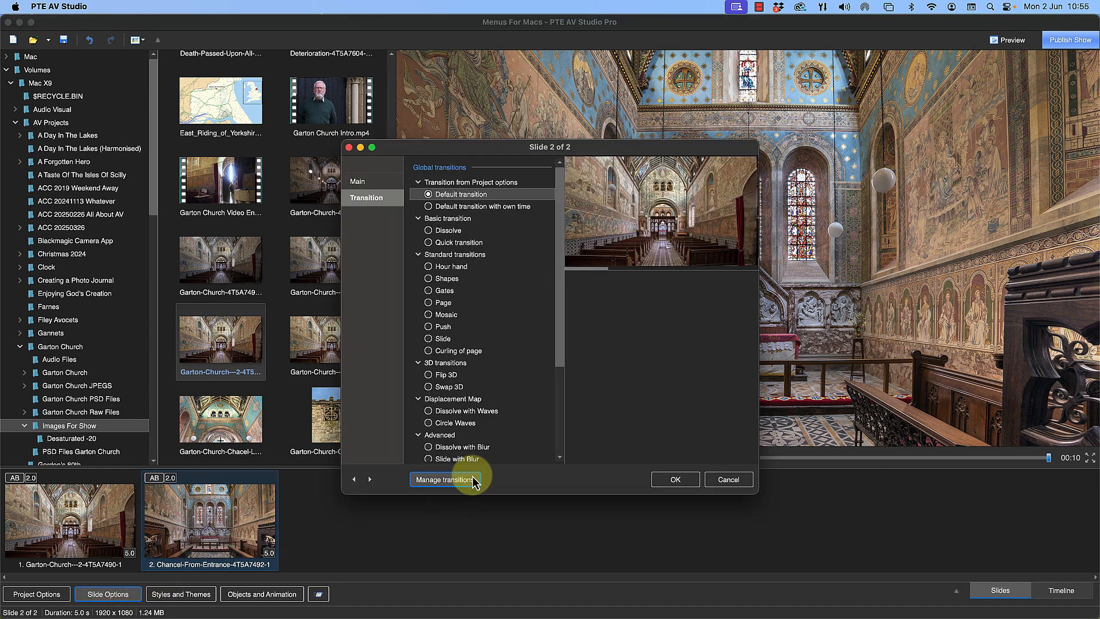
{"action": "left_click_drag", "start_coordinate": [559, 349], "coordinate": [552, 479]}
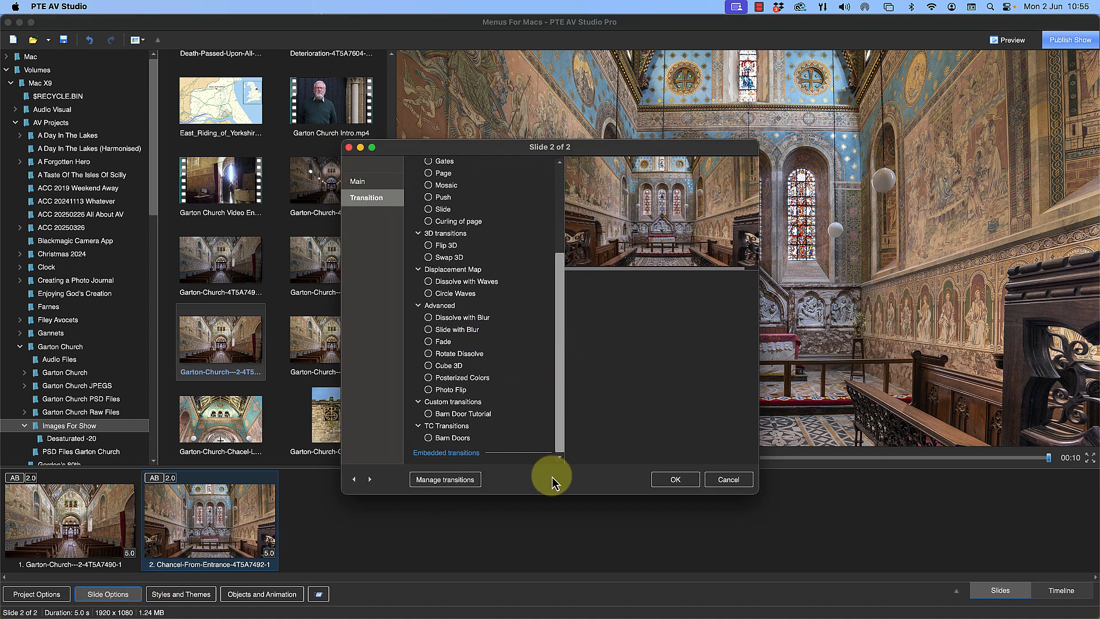
{"action": "left_click", "coordinate": [460, 413]}
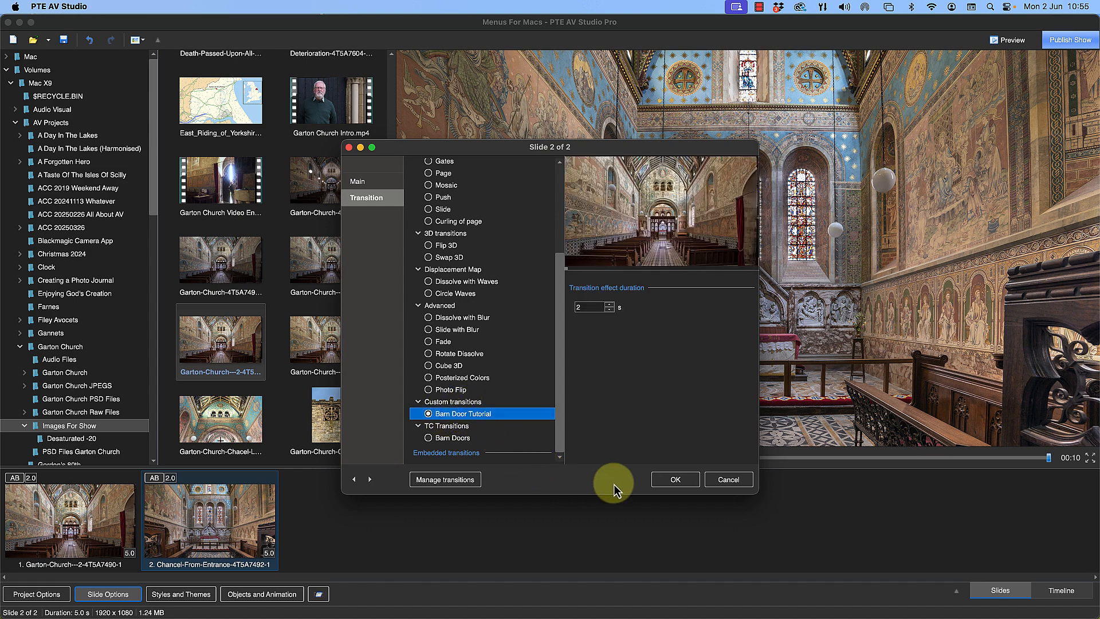
{"action": "left_click", "coordinate": [664, 480]}
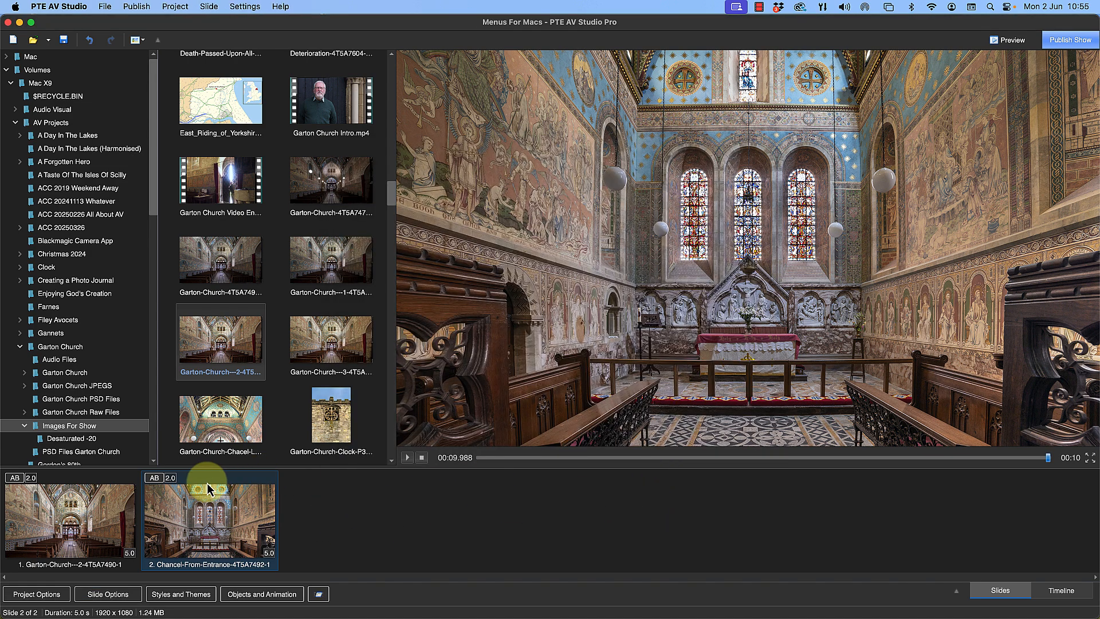
{"action": "left_click", "coordinate": [112, 504]}
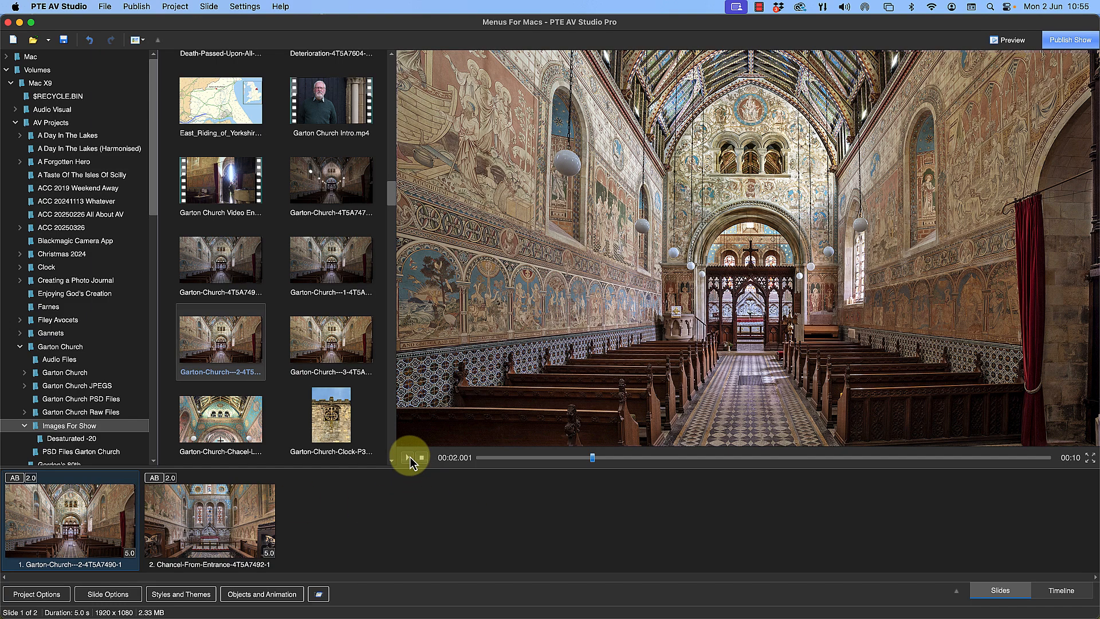
{"action": "left_click", "coordinate": [408, 457]}
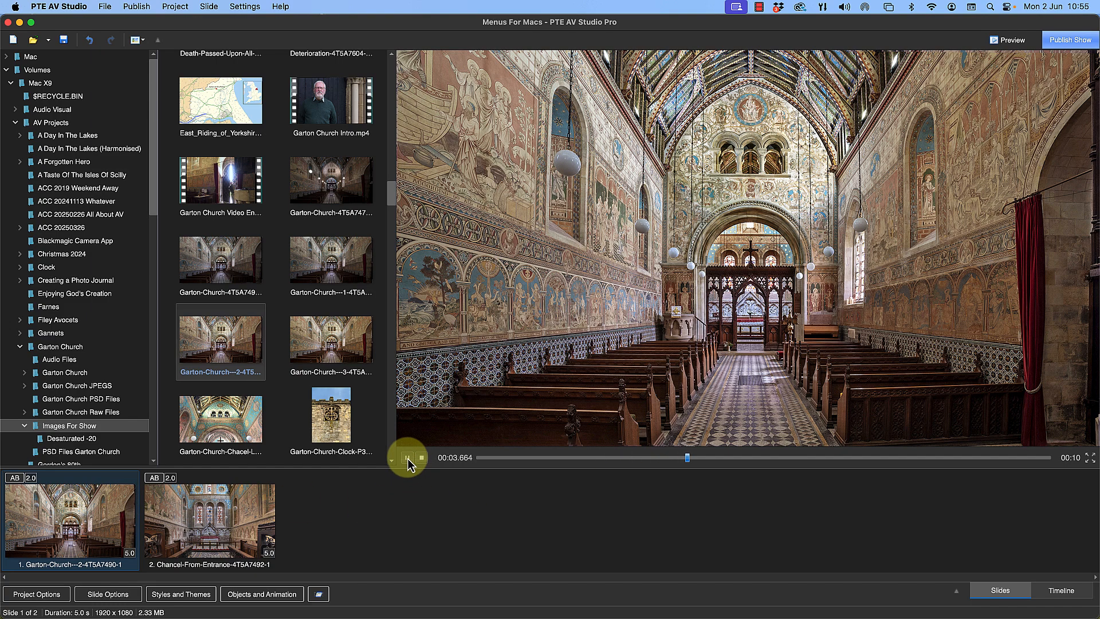